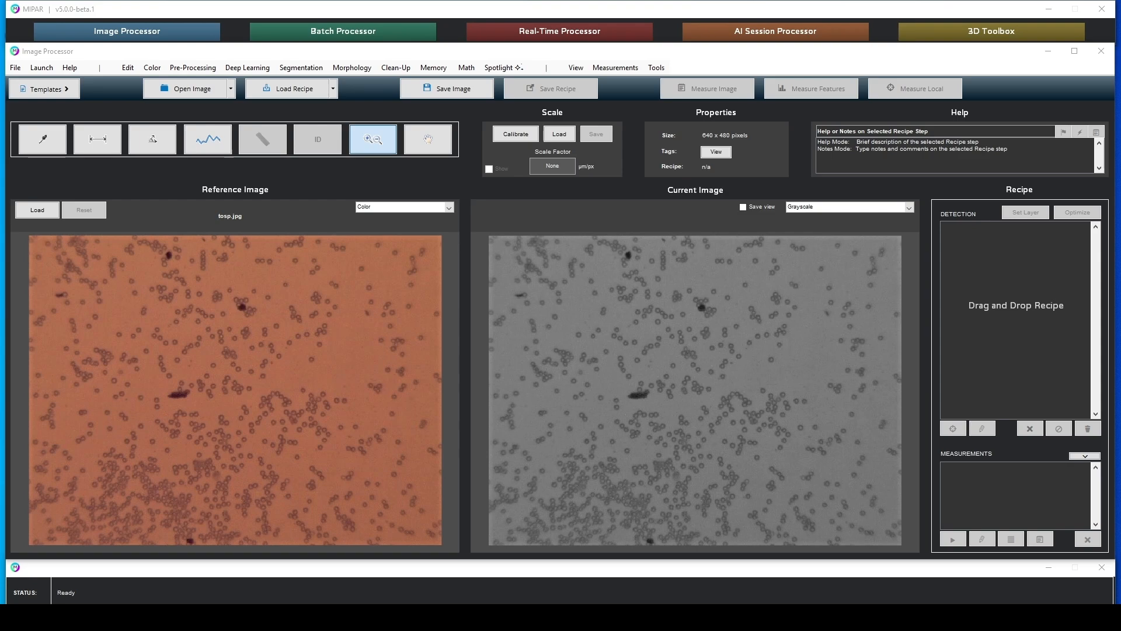
- Try detecting the cells with Spotlight on the color image using the grid prompts and its default settings
left_click(502, 67)
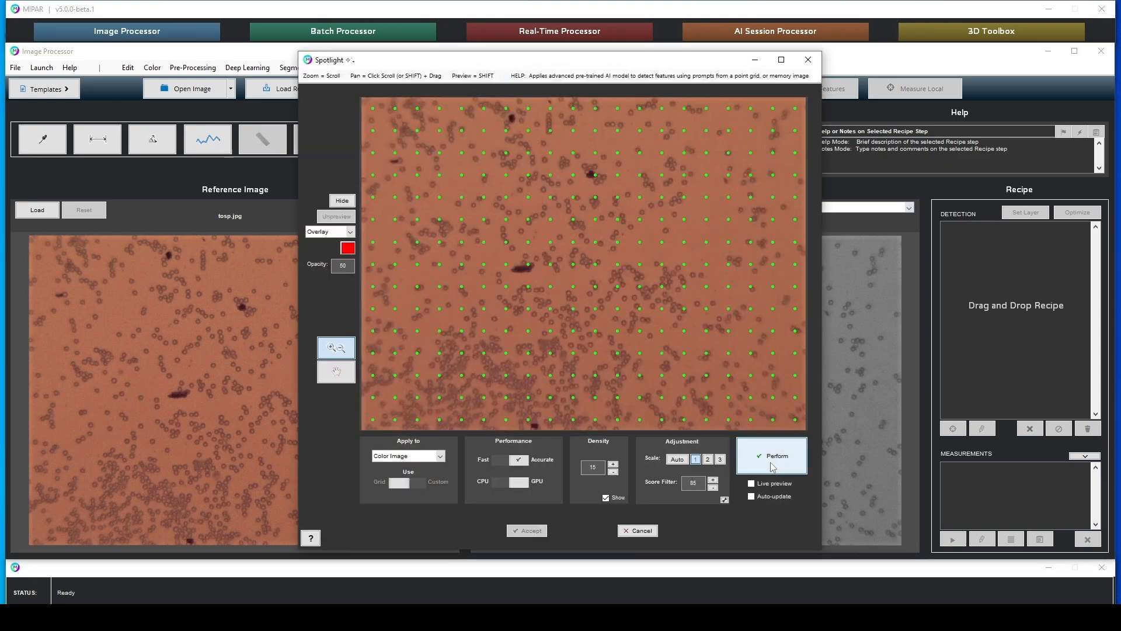
left_click(774, 466)
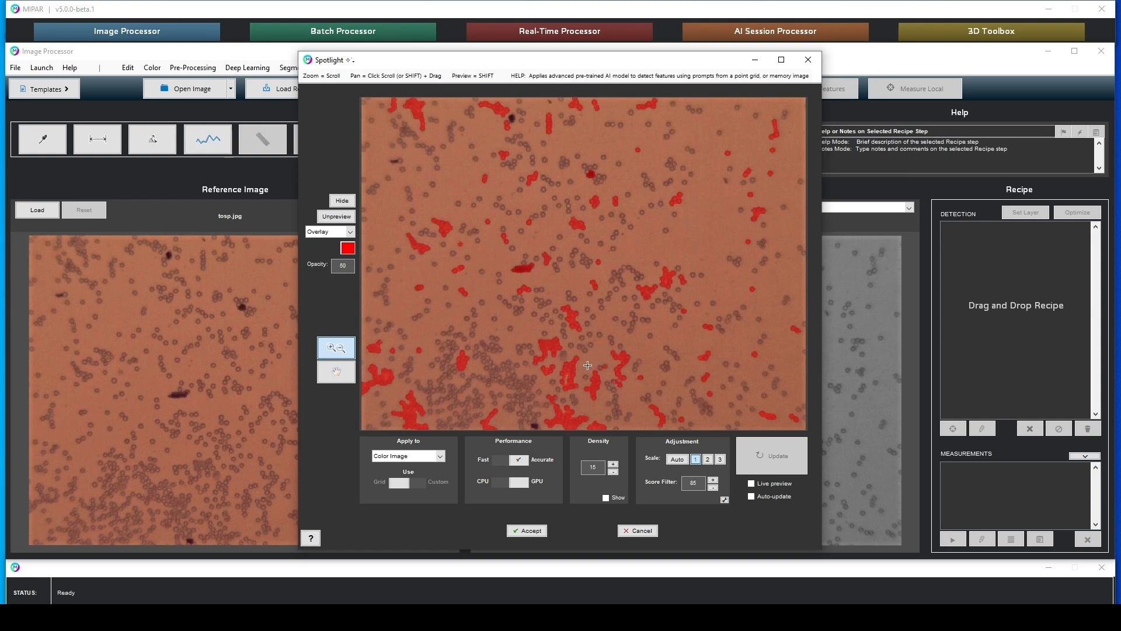
left_click(637, 530)
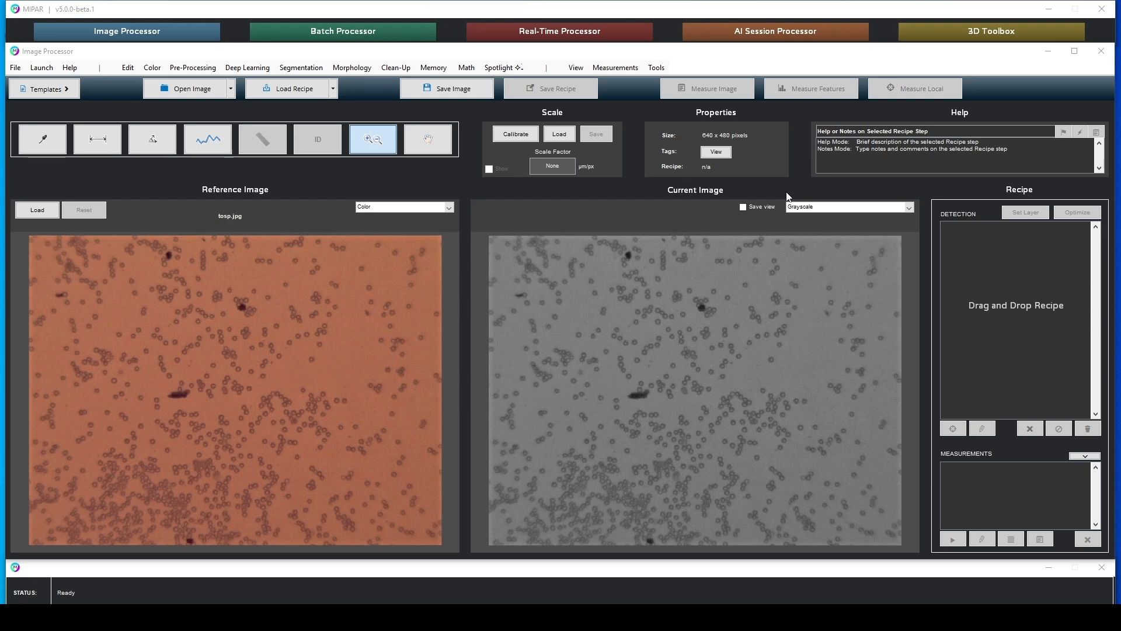
- Denoise the image with Non-Local Means at window size 2 and strength 0.05, and store the result as Memory Image #1
left_click(193, 68)
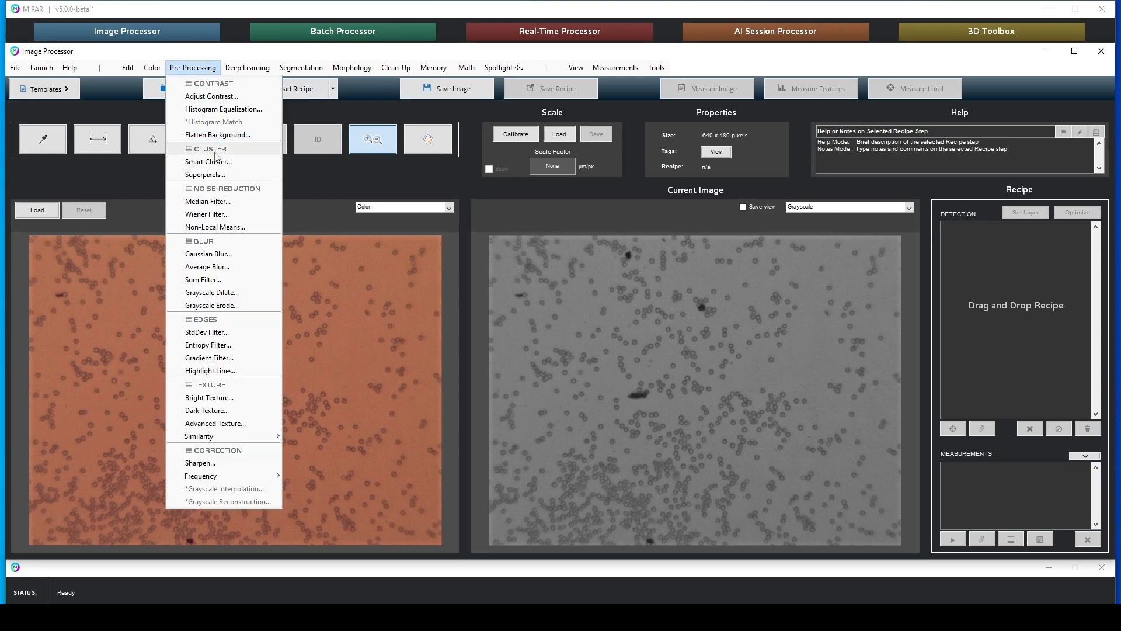
left_click(221, 227)
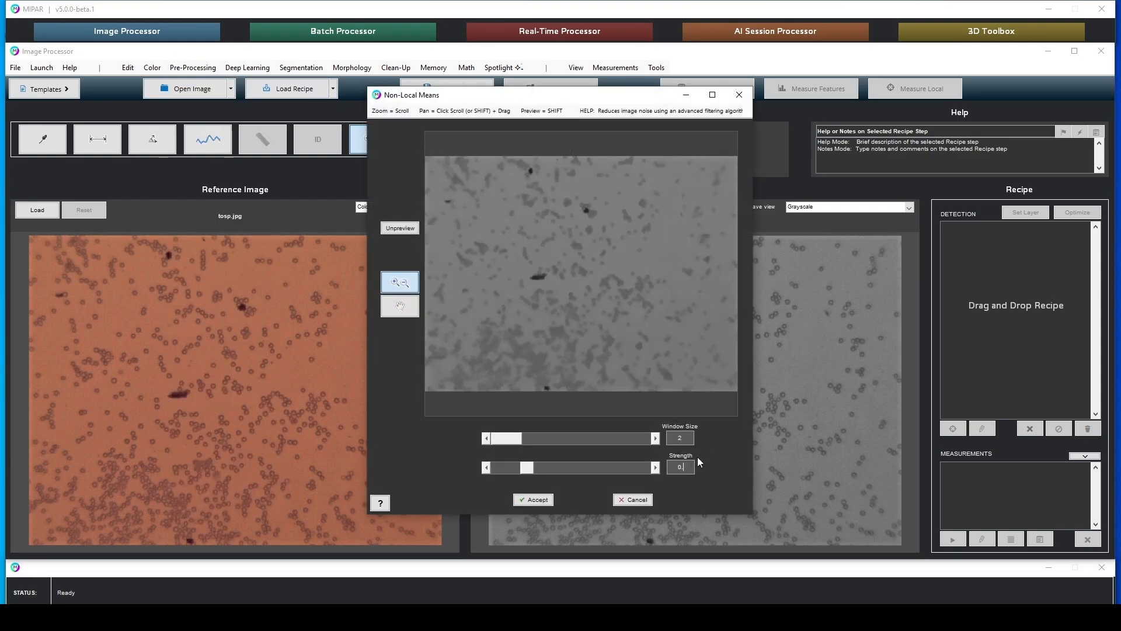
left_click(533, 500)
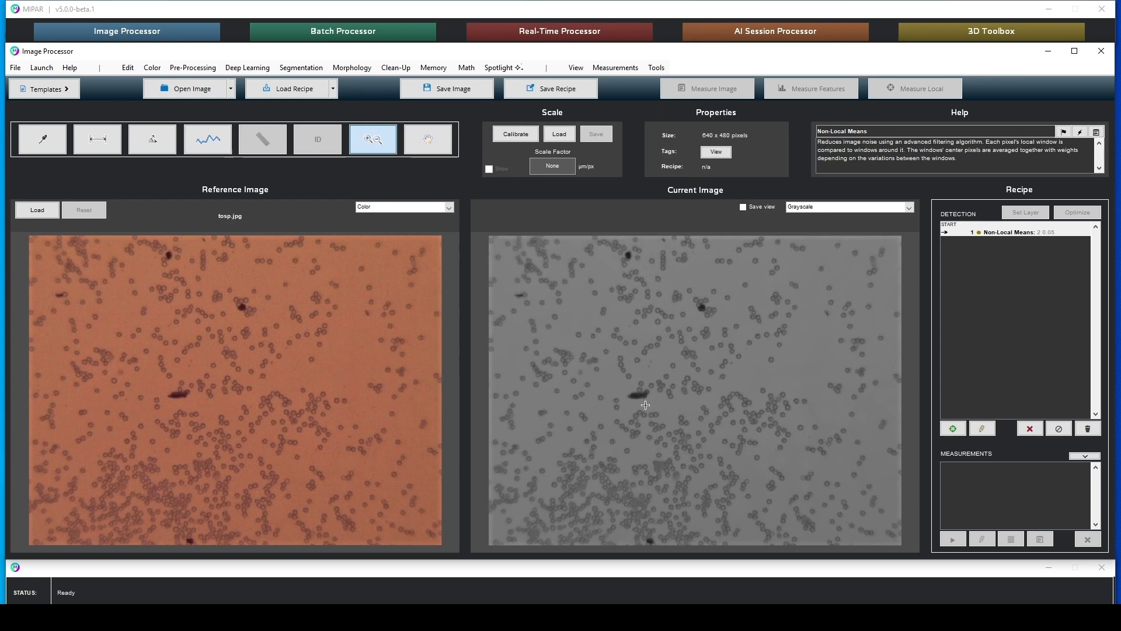
left_click(433, 68)
left_click(465, 124)
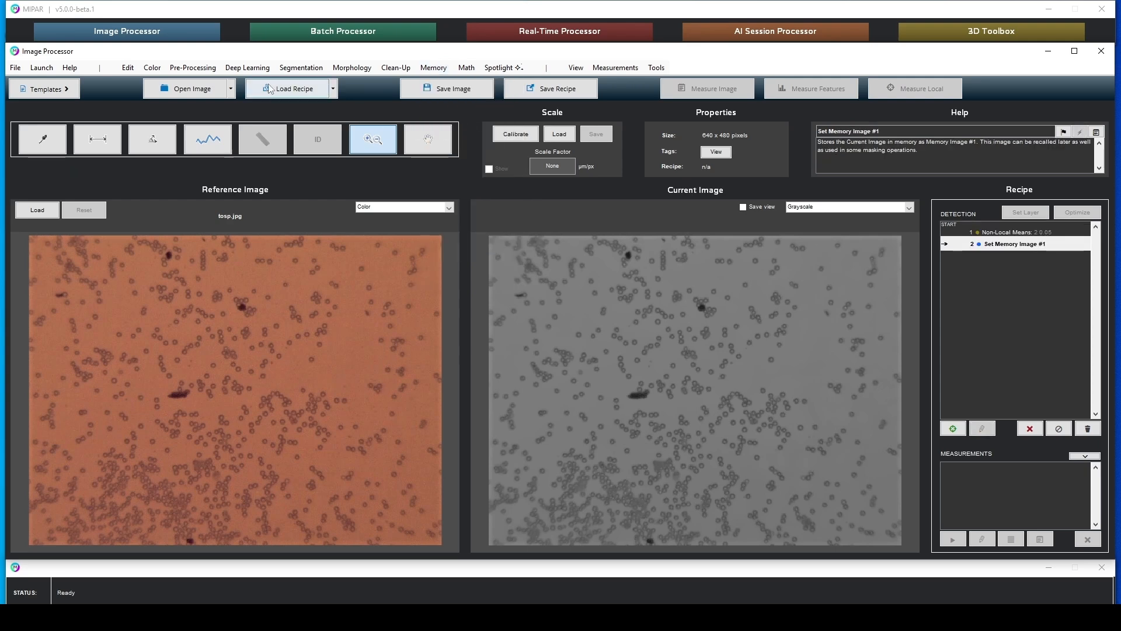
- Find the local maxima in the denoised image with a threshold of 0 and 8-pixel connectivity
left_click(320, 71)
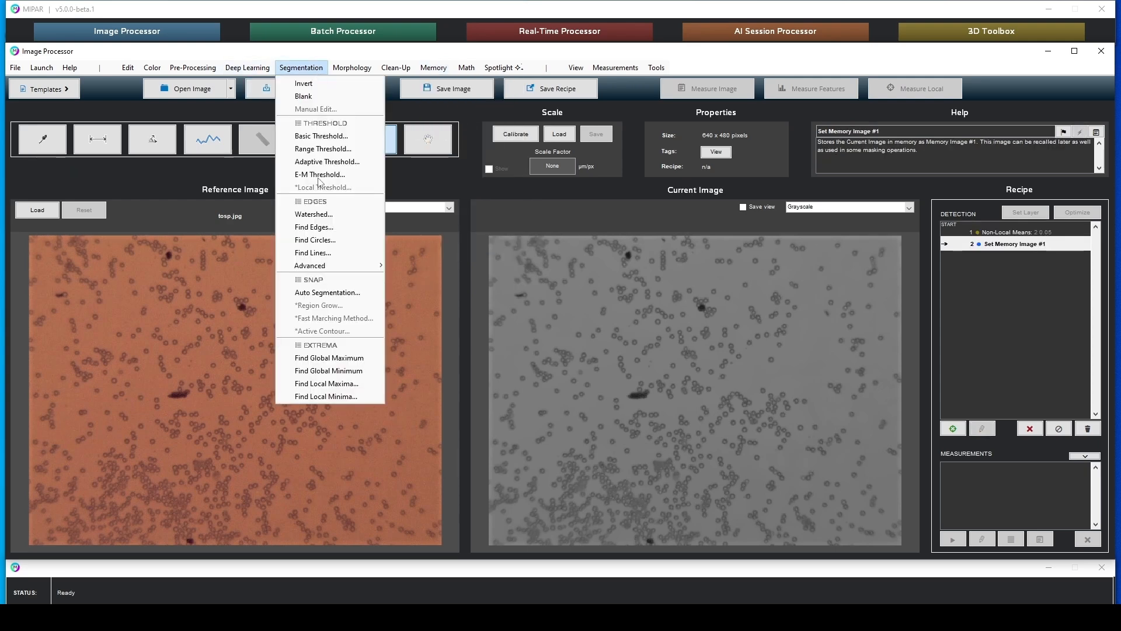
left_click(327, 384)
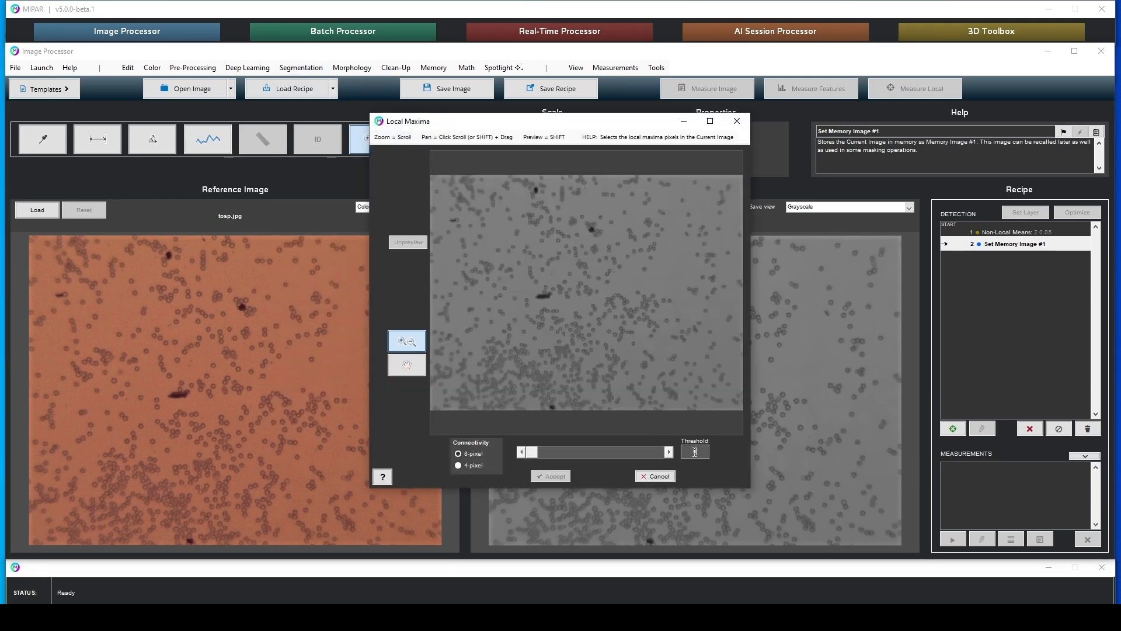
key("shift")
left_click(550, 476)
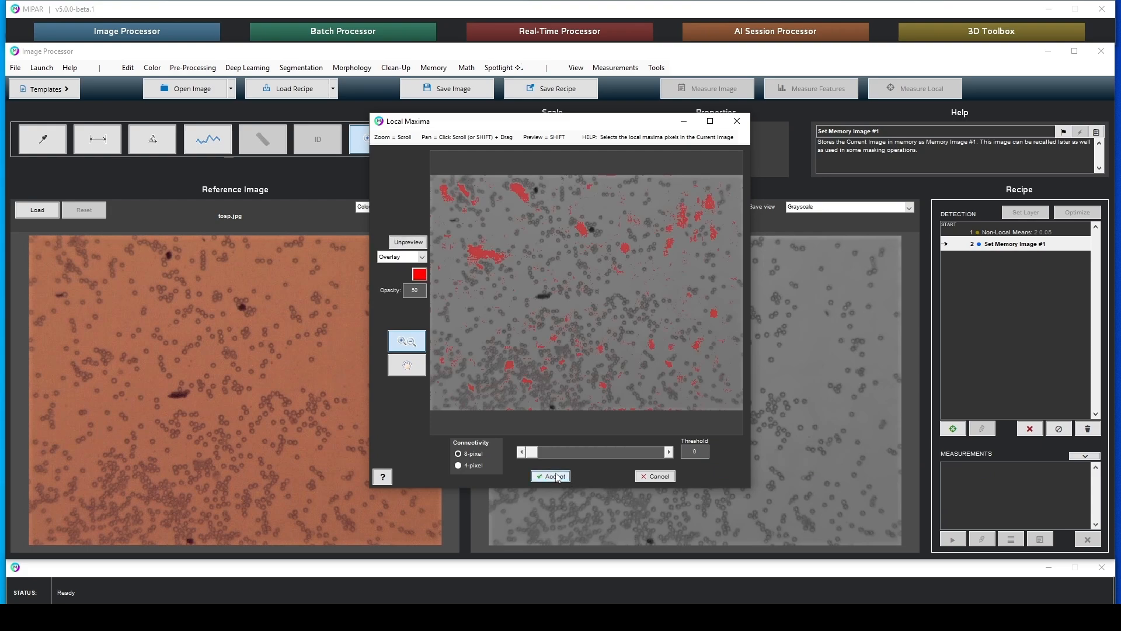
scroll(649, 463, "up", 5)
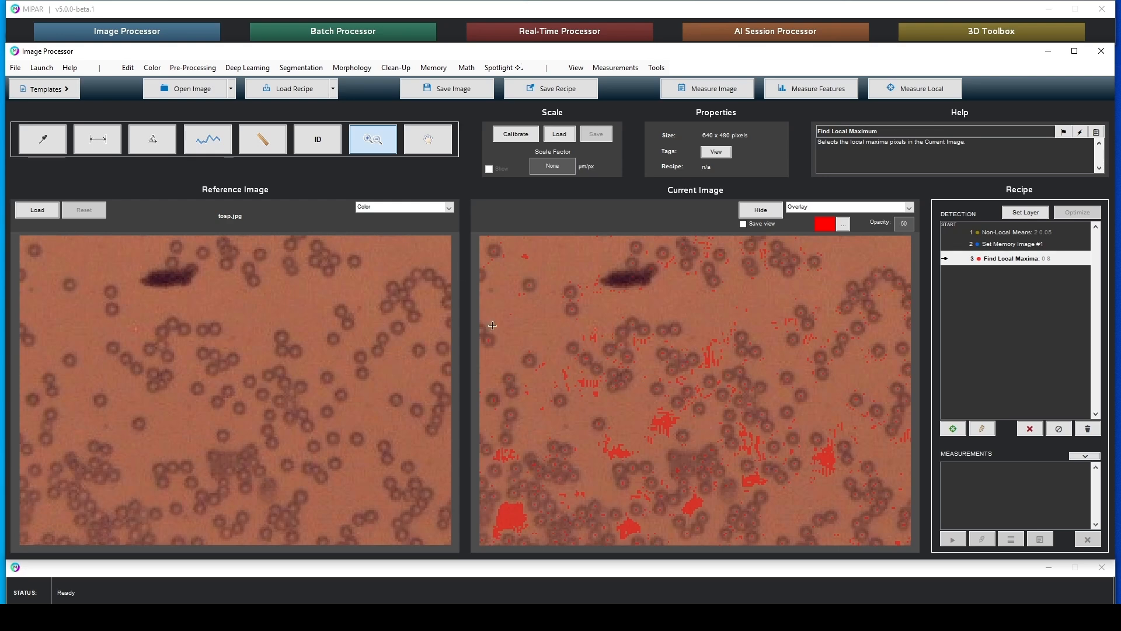
- Call Memory Image #1 and apply Advanced Texture of type Trace with a radius of 3
left_click(433, 68)
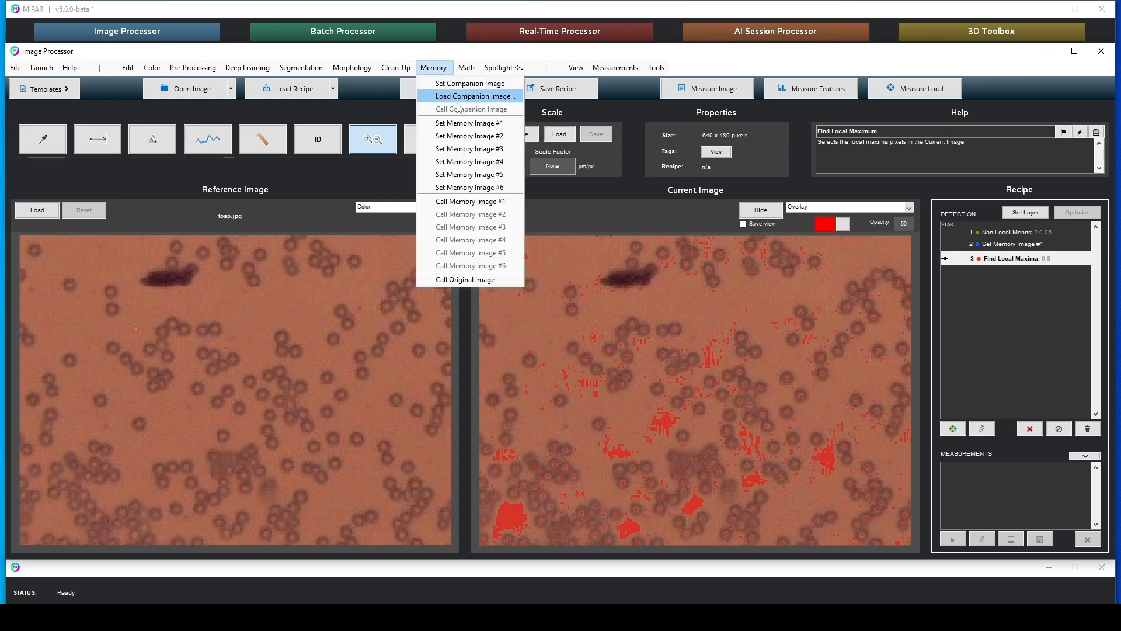
left_click(465, 205)
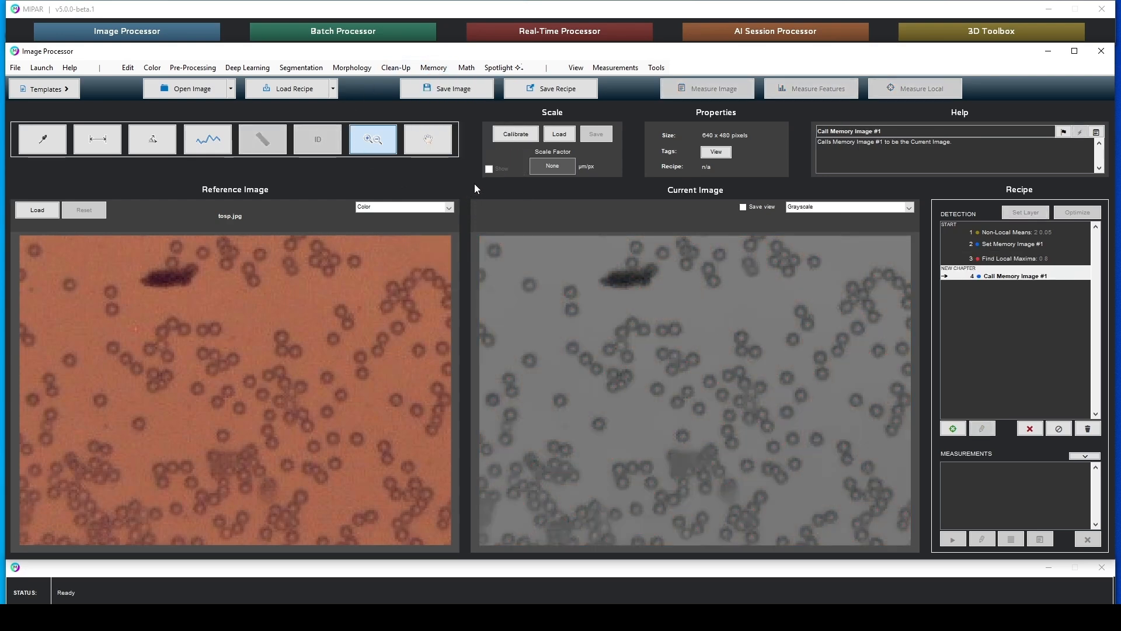
left_click(193, 68)
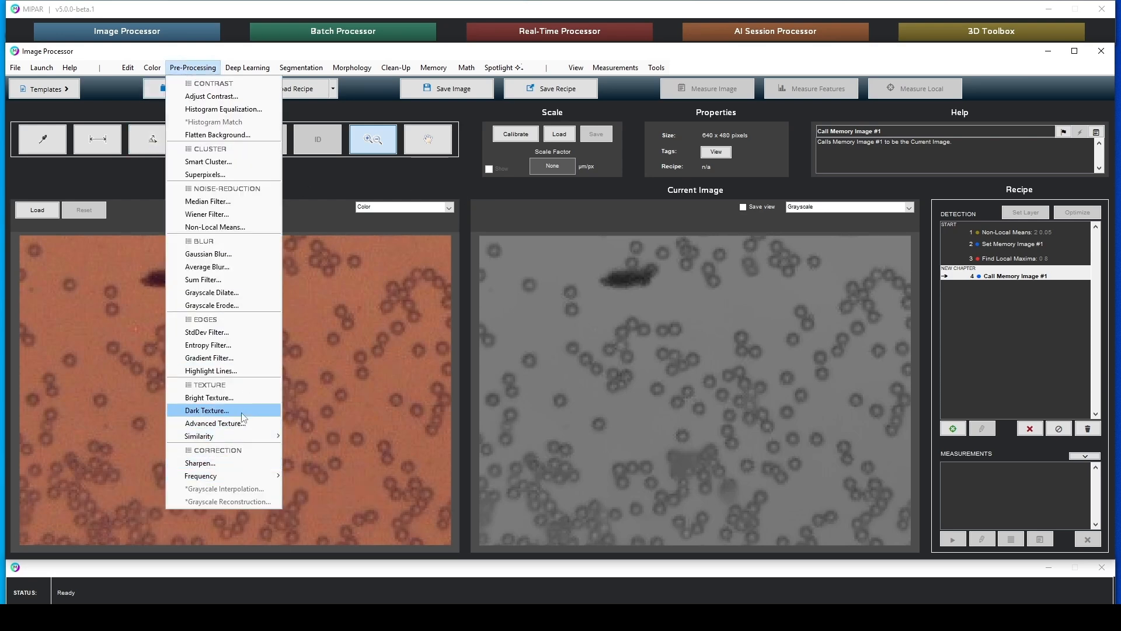
left_click(237, 424)
left_click(490, 451)
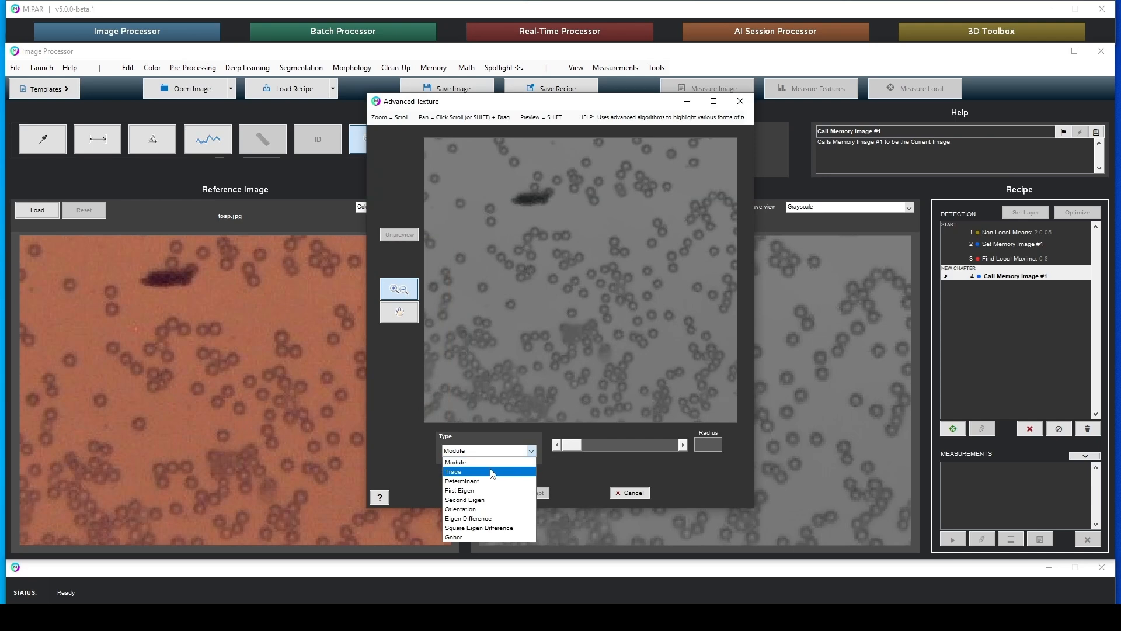
left_click(490, 472)
left_click(712, 447)
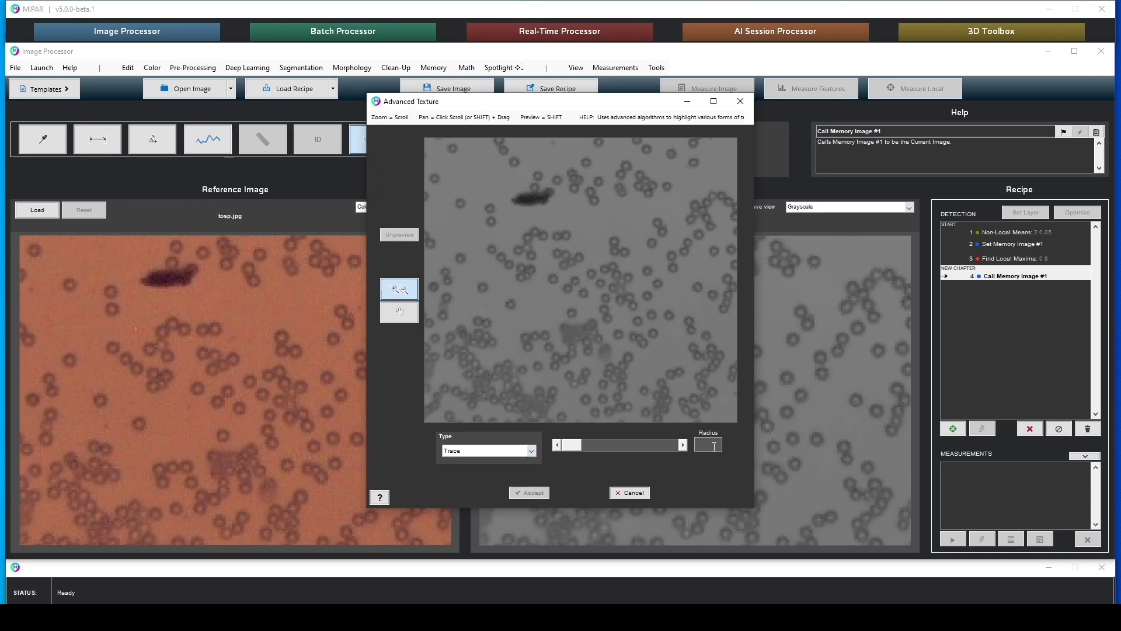
type("3")
key("Return")
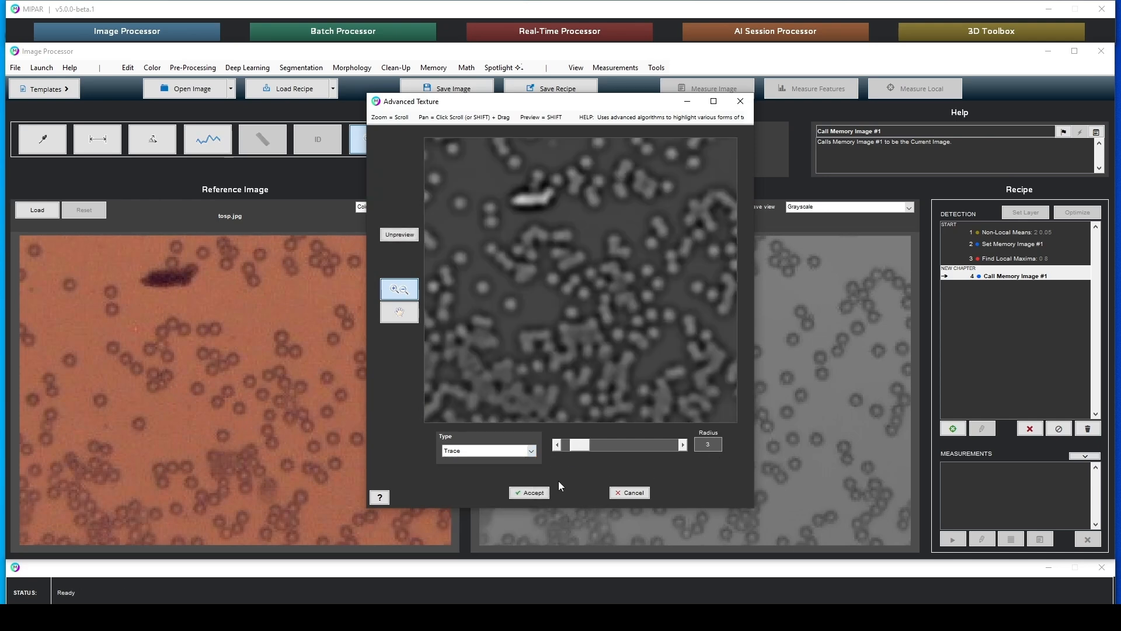
left_click(529, 493)
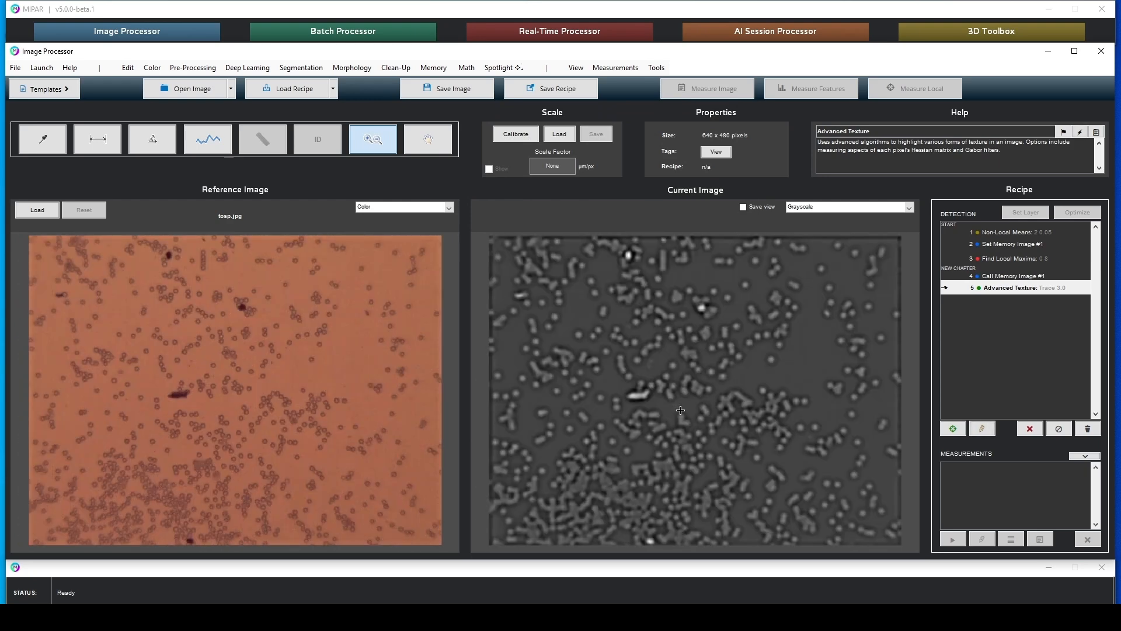
- Segment the cells in the texture image with a manual Basic Threshold, selecting bright pixels at value 75
left_click(315, 70)
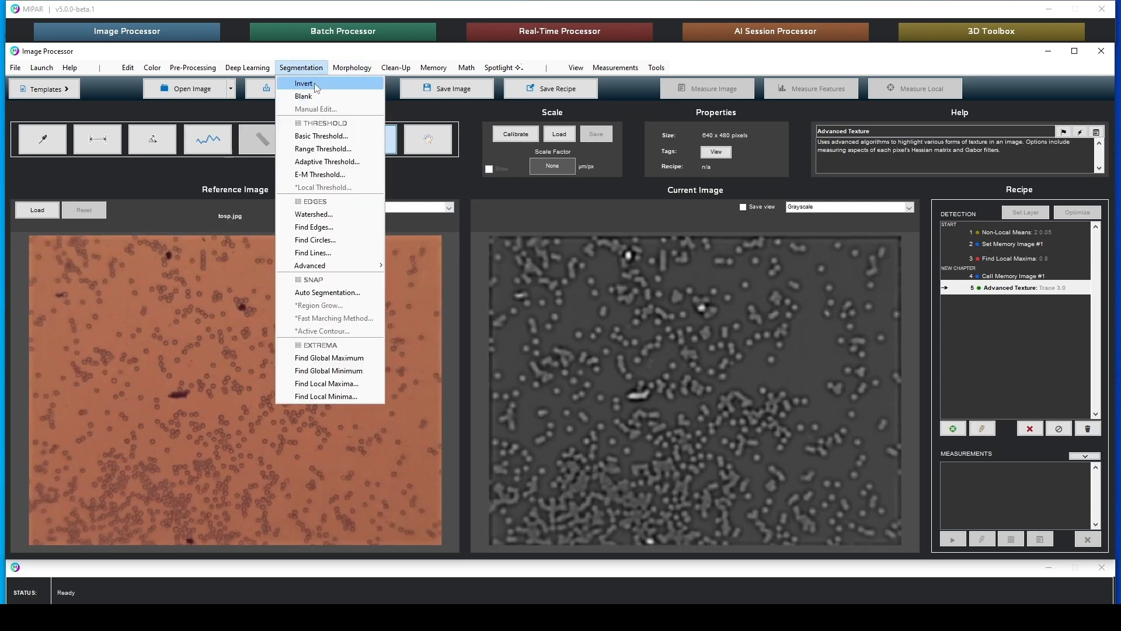
left_click(321, 135)
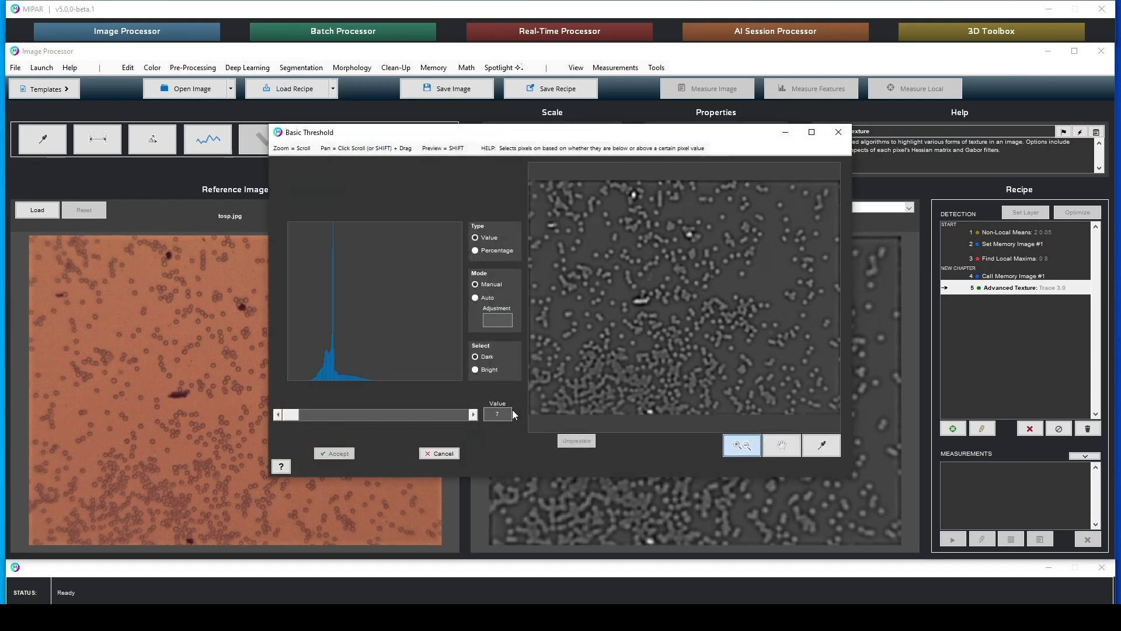
key("Return")
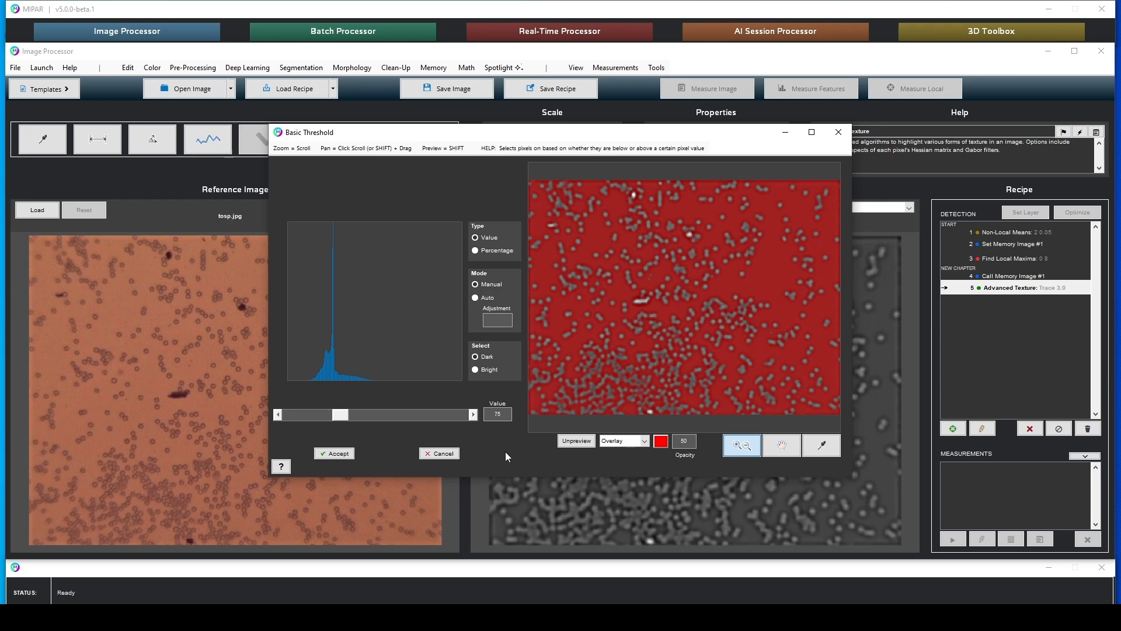
left_click(475, 370)
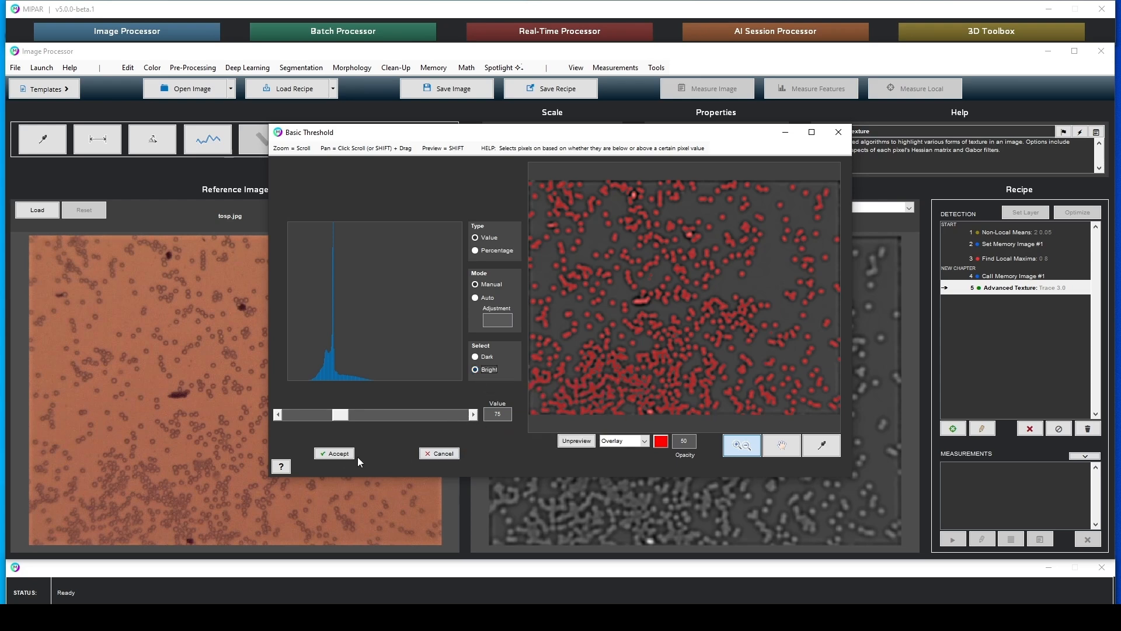
left_click(335, 453)
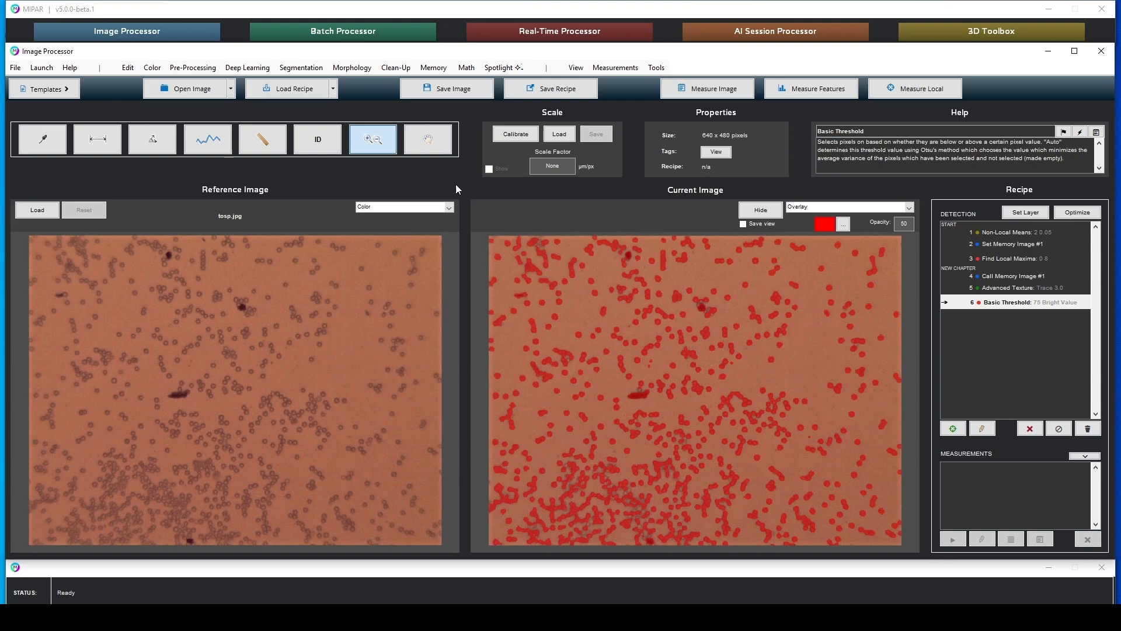
- Grow the thresholded cell selection with a Uniform Dilation of 3 px
left_click(351, 68)
mouse_move(366, 83)
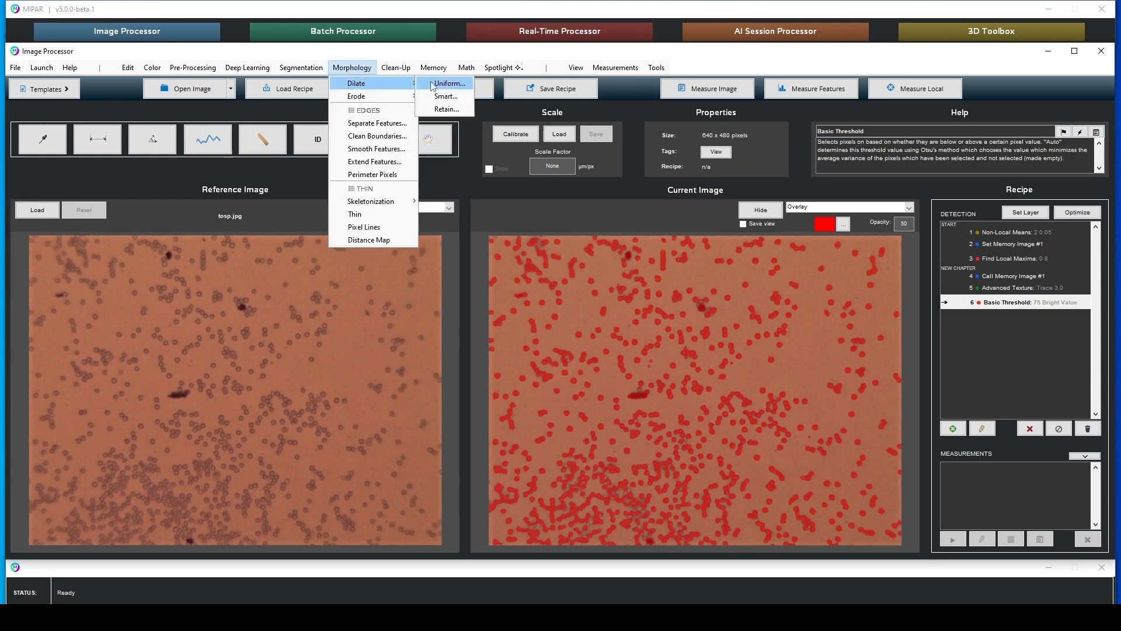
left_click(433, 86)
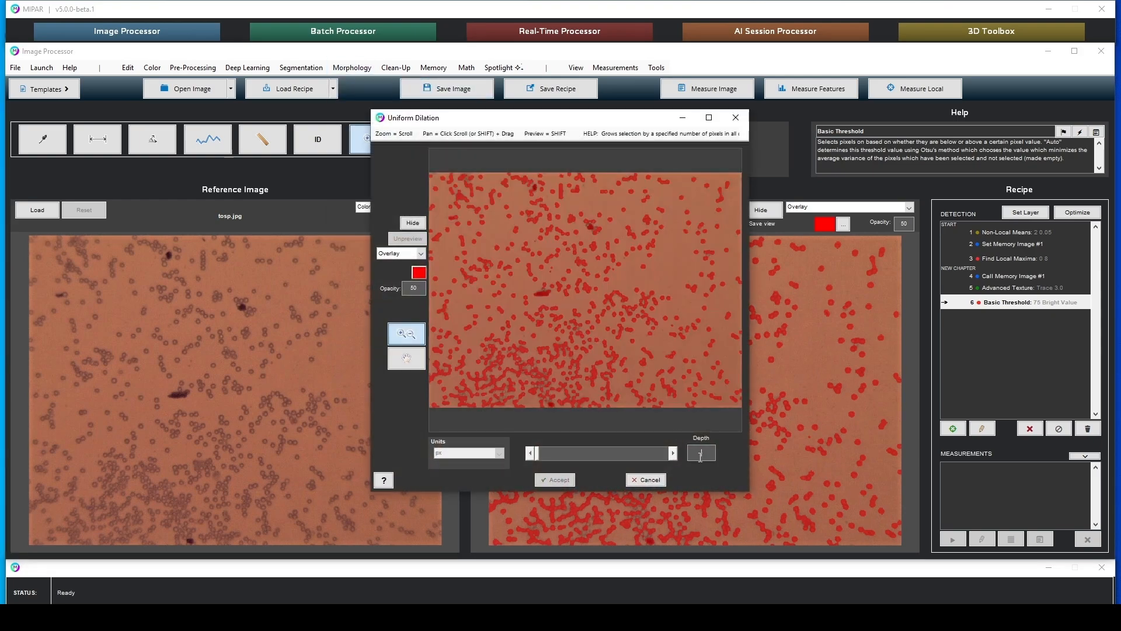
left_click(555, 479)
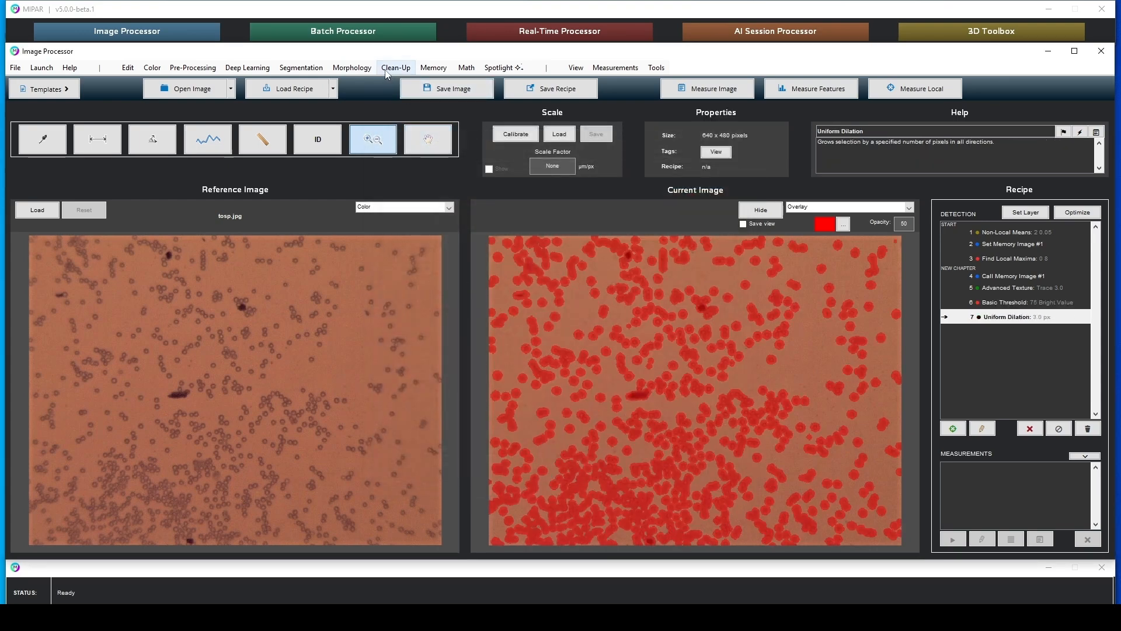
- Shrink the dilated cell selection with a Uniform Erosion of 3 px
left_click(352, 68)
mouse_move(357, 96)
left_click(437, 96)
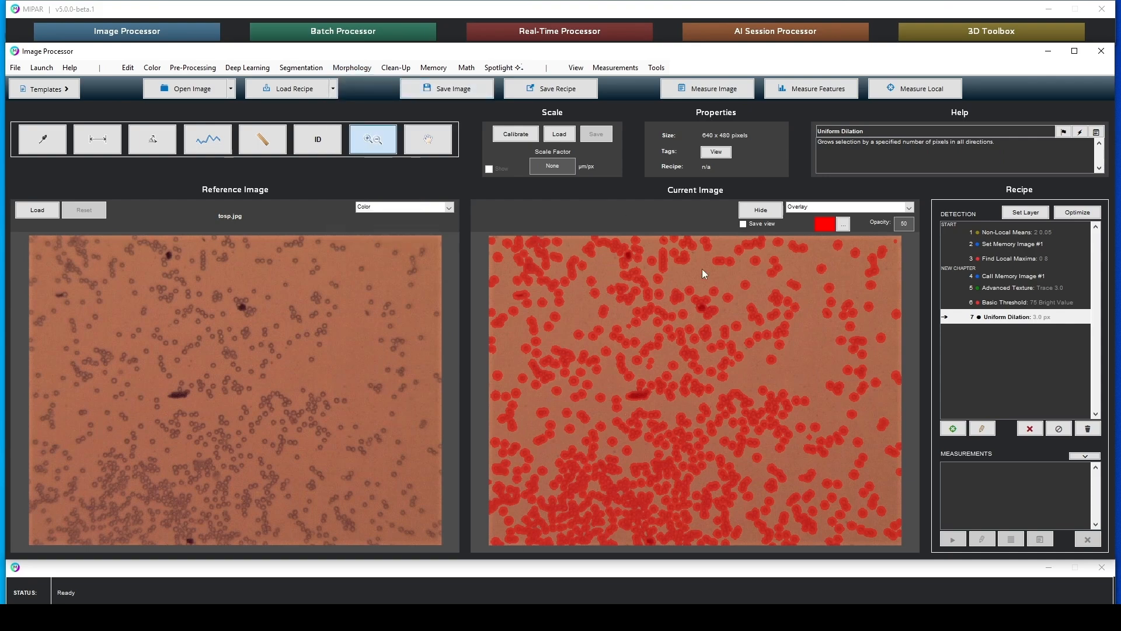
type("3")
key("Return")
left_click(556, 479)
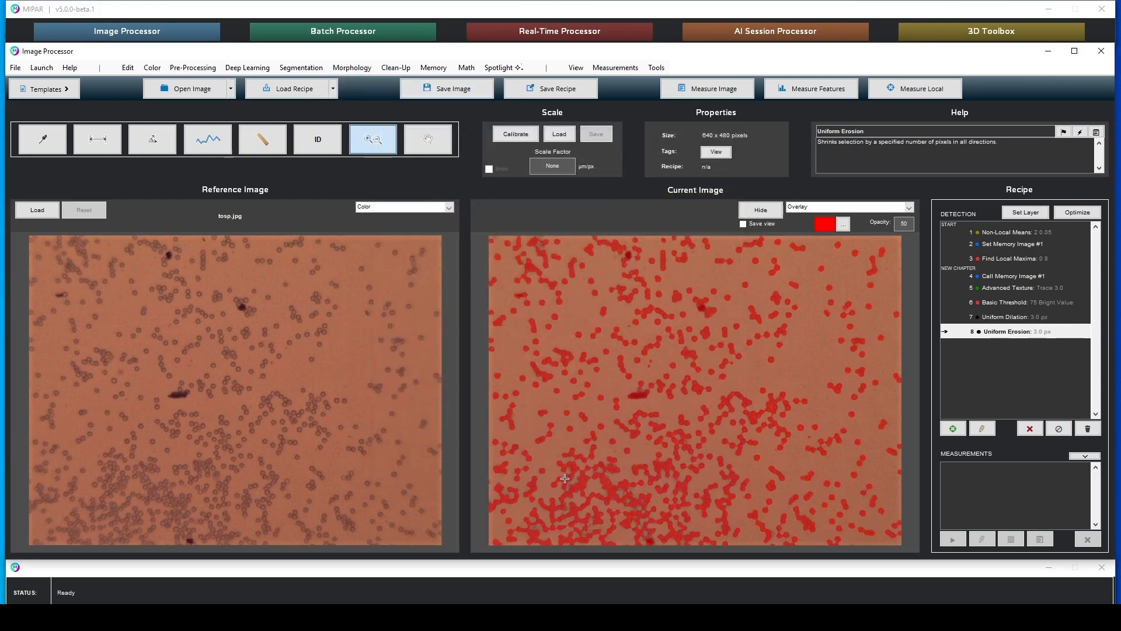
- Insert a Set Companion Image step directly after Find Local Maxima in the recipe
left_click(1021, 259)
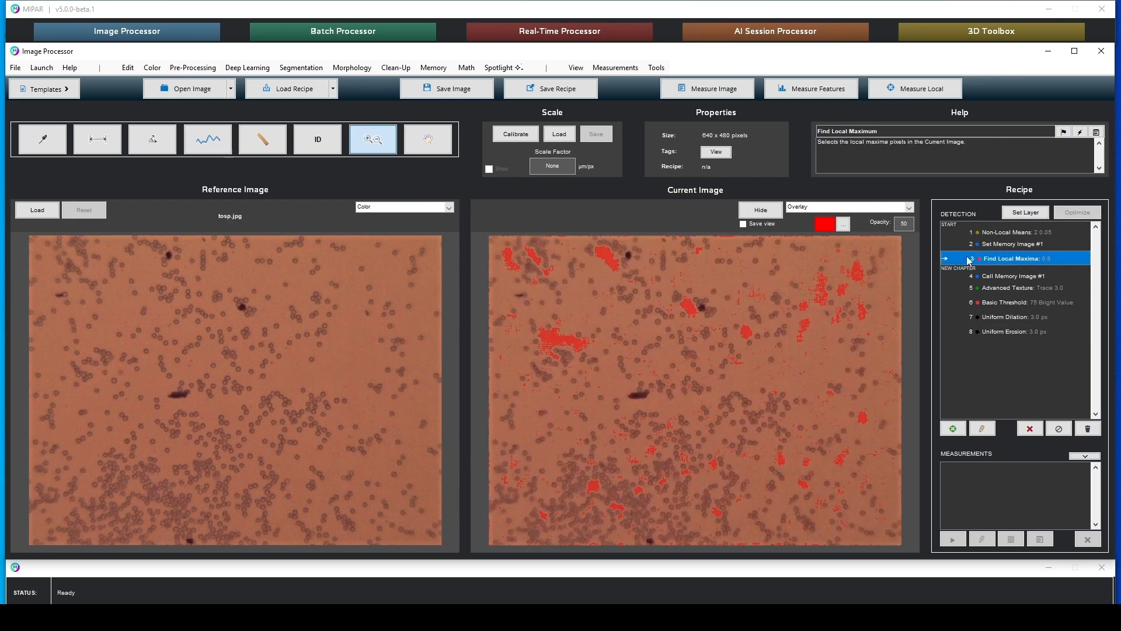
left_click(442, 68)
left_click(469, 83)
- Add an Intersection with the companion image after the Uniform Erosion step and inspect the maxima kept inside the cells
left_click(1018, 348)
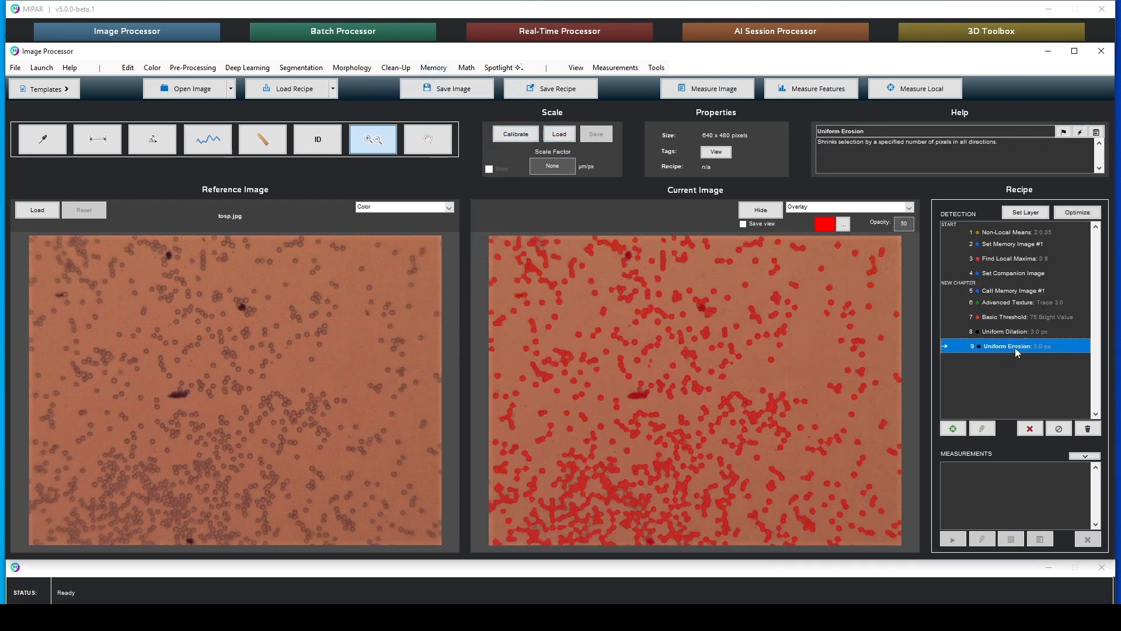
left_click(467, 68)
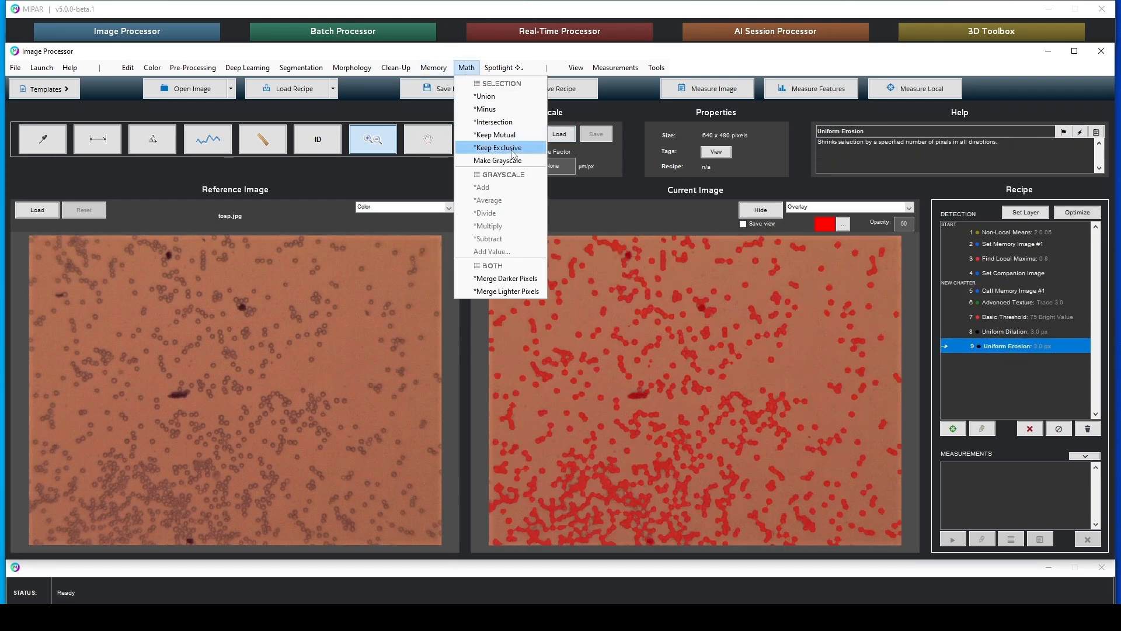
left_click(506, 122)
scroll(667, 425, "up", 6)
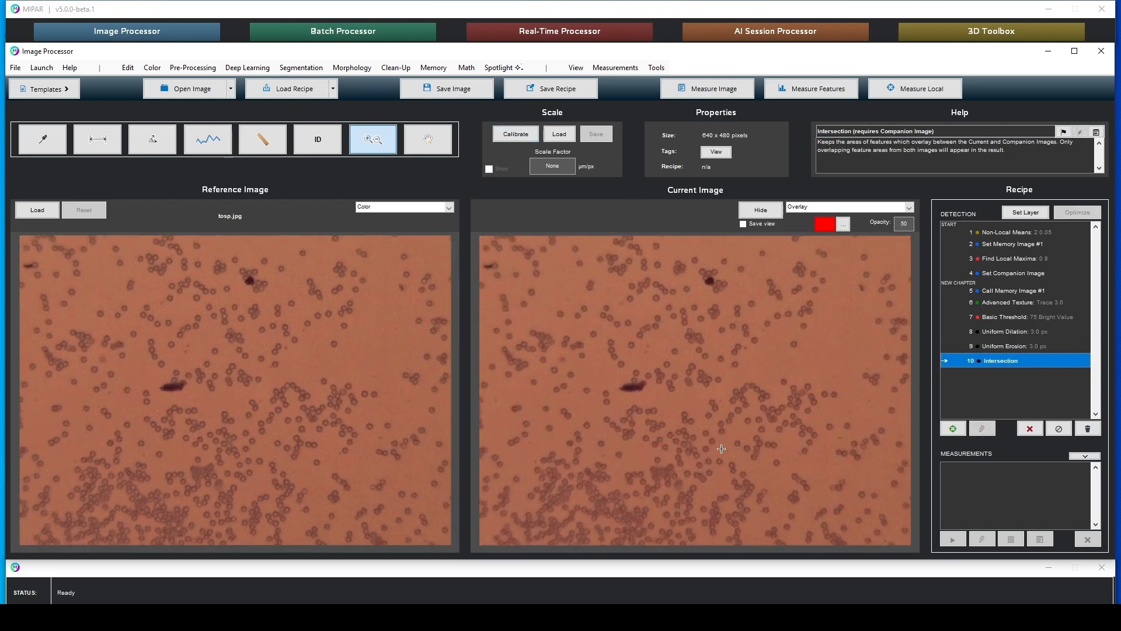
left_click_drag(699, 366, 779, 300)
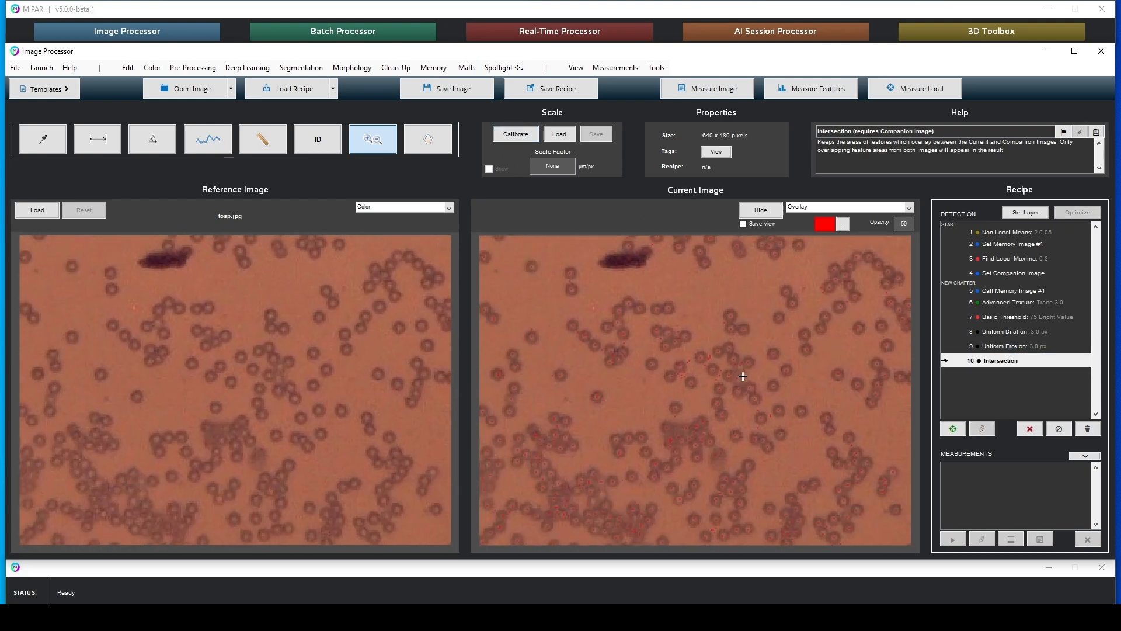
scroll(566, 331, "up", 2)
left_click_drag(584, 416, 576, 374)
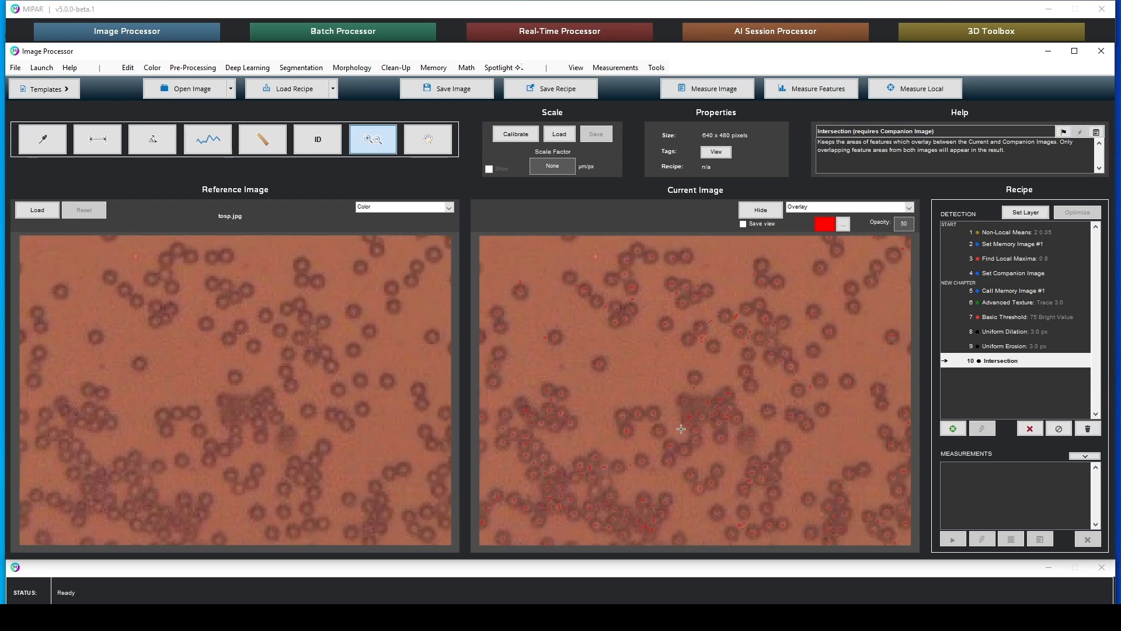
left_click(1010, 258)
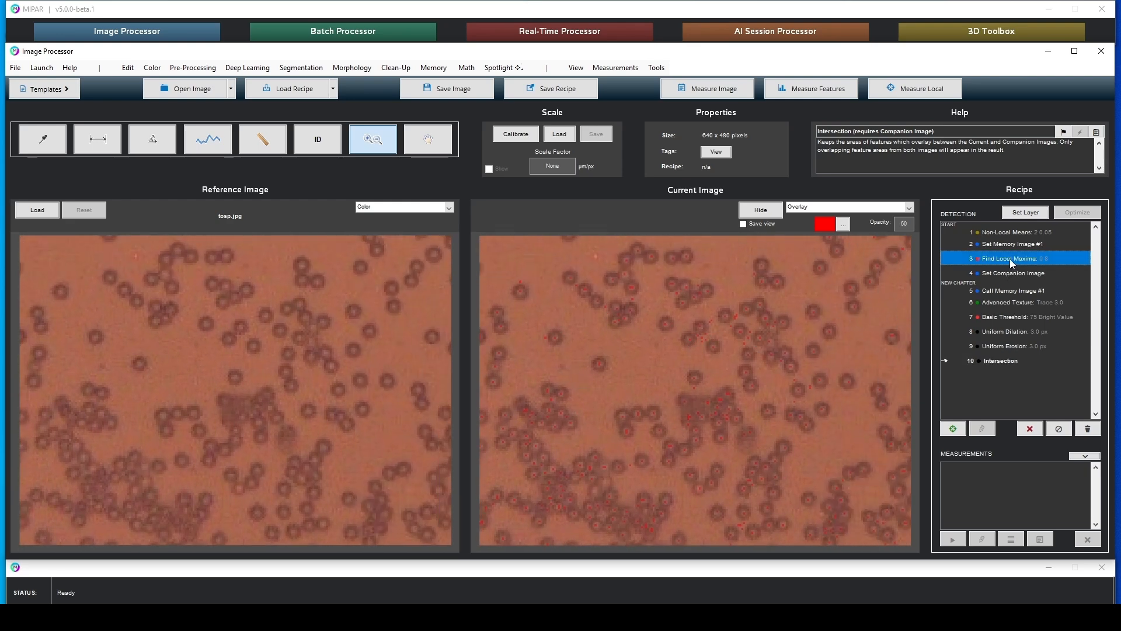
left_click(1009, 359)
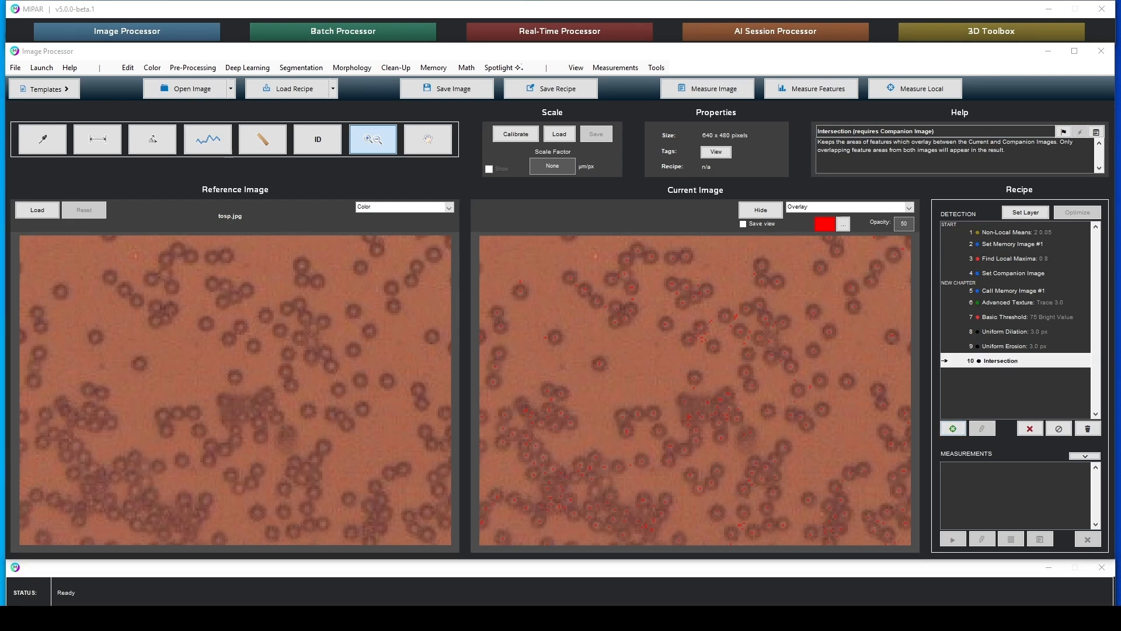
left_click(509, 72)
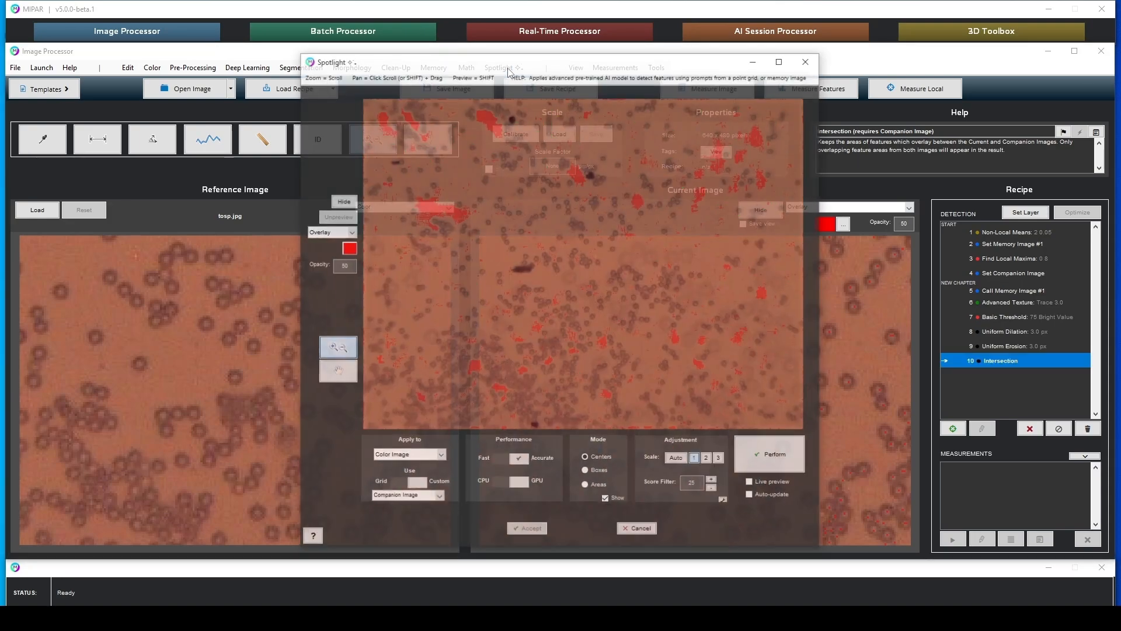
left_click(808, 60)
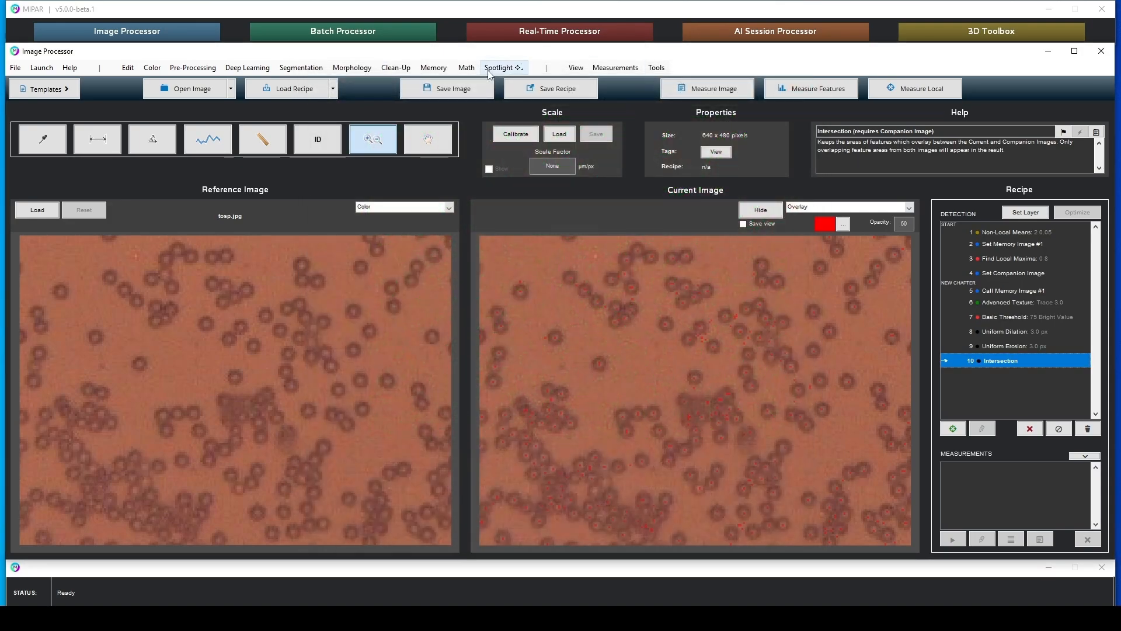
- Store the Intersection result as the Companion Image and open the Spotlight tool
left_click(465, 68)
left_click(451, 85)
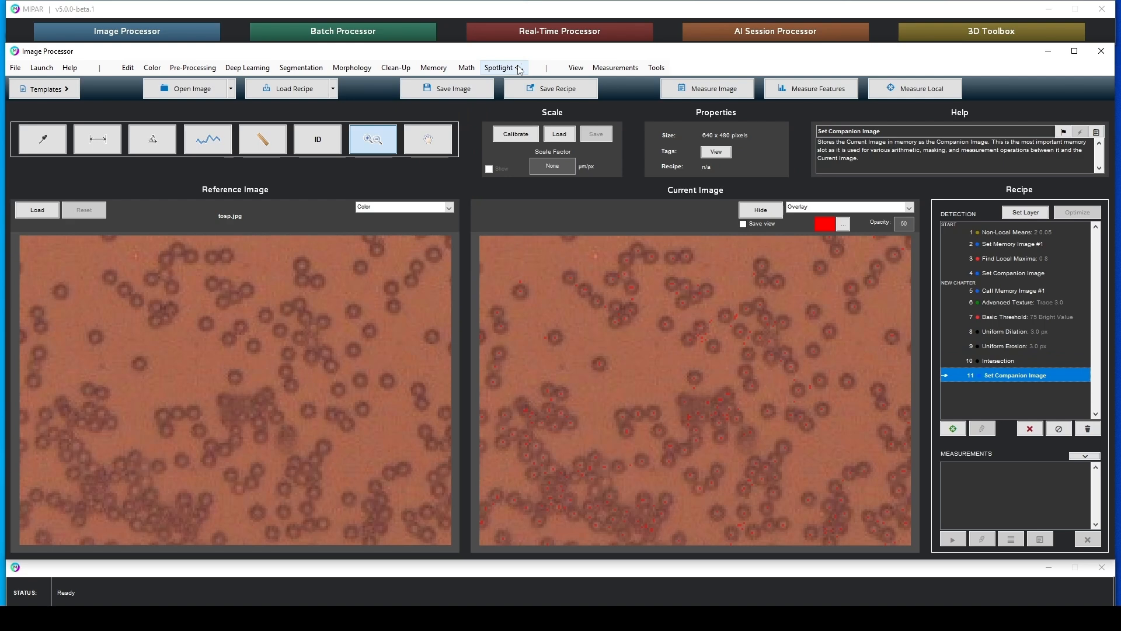
left_click(520, 69)
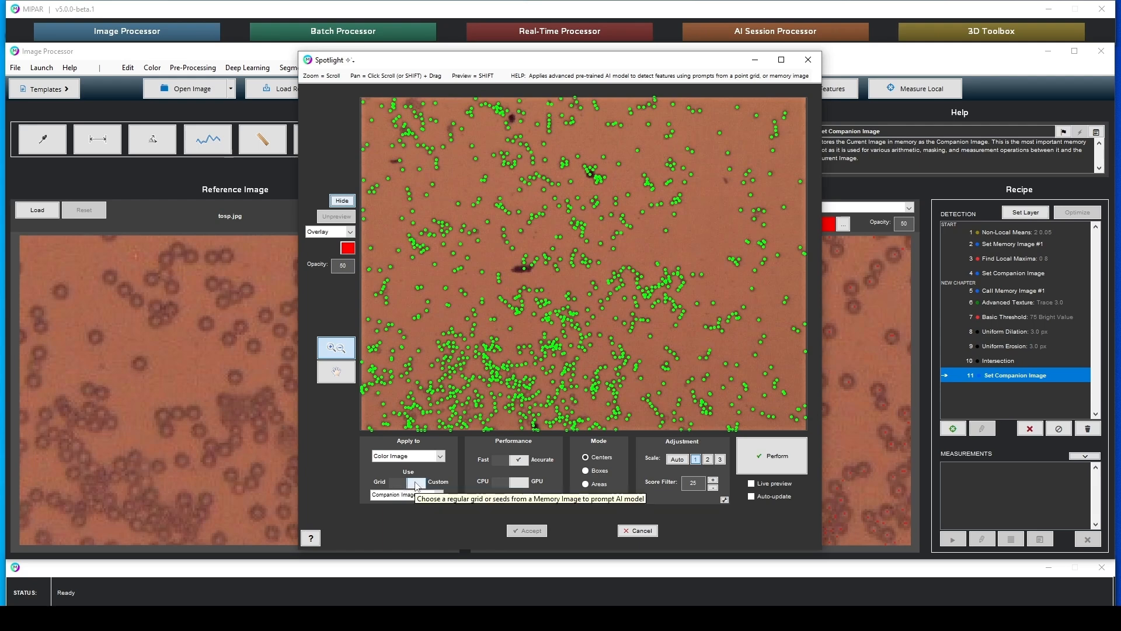
- Set Spotlight to Boxes mode with a dilation of 5 and check how the boxes fit the cells
left_click(586, 470)
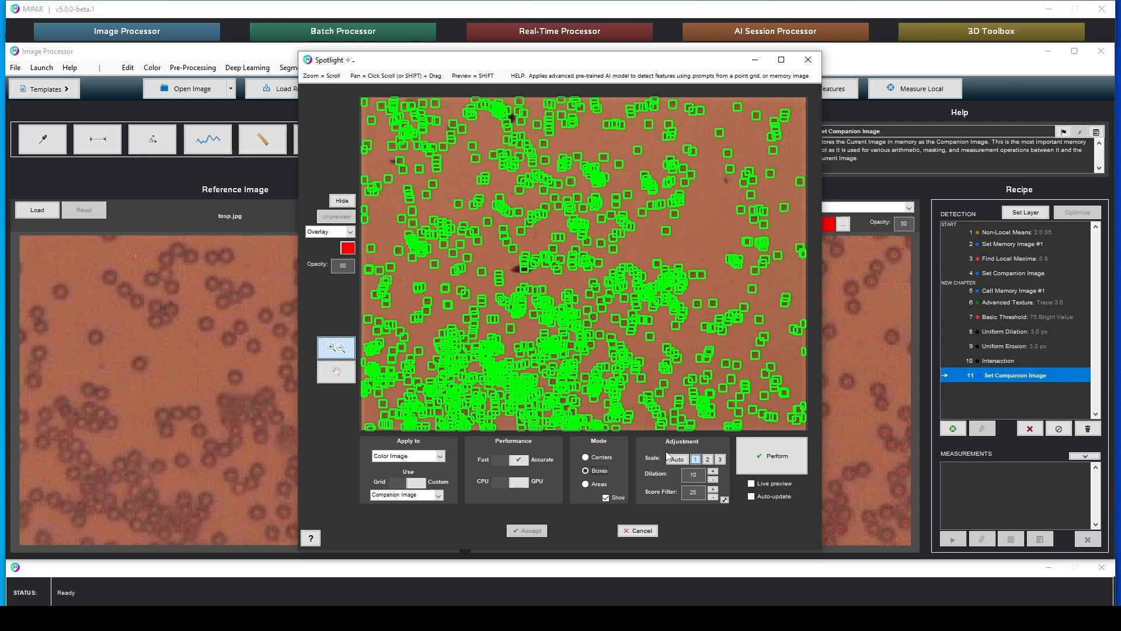
left_click(713, 479)
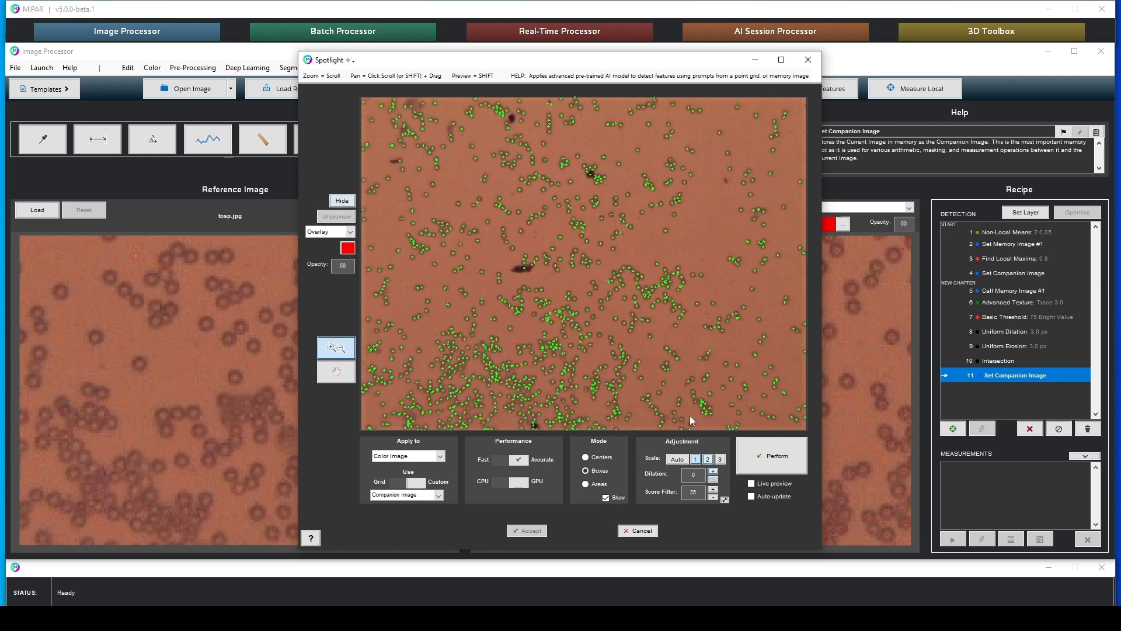
left_click(713, 471)
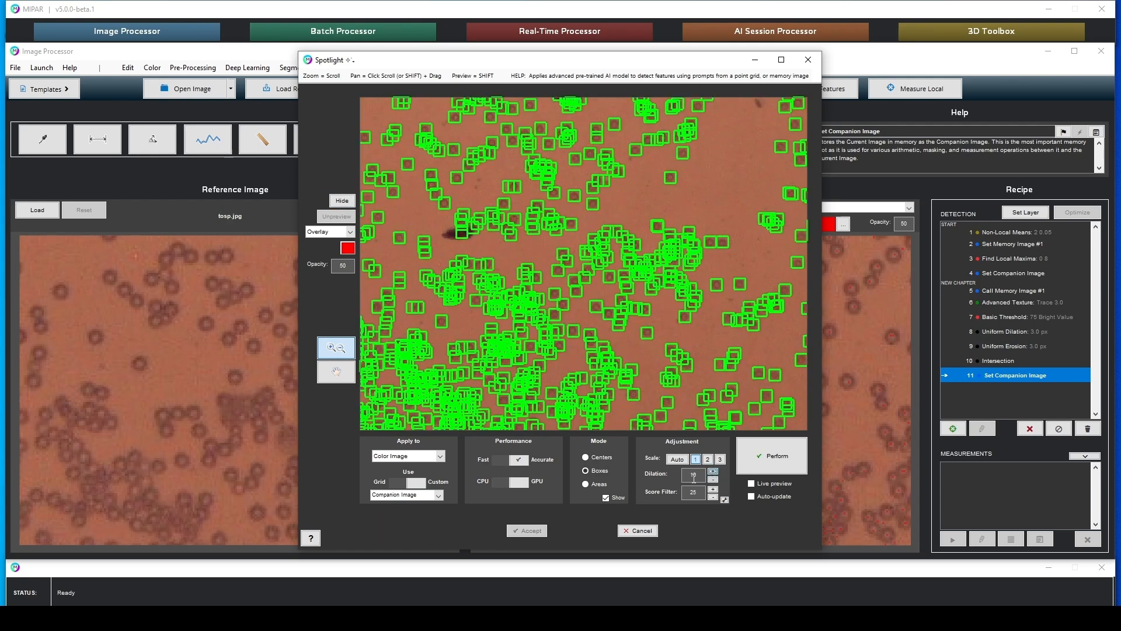
type("5")
key("Return")
scroll(567, 232, "up", 2)
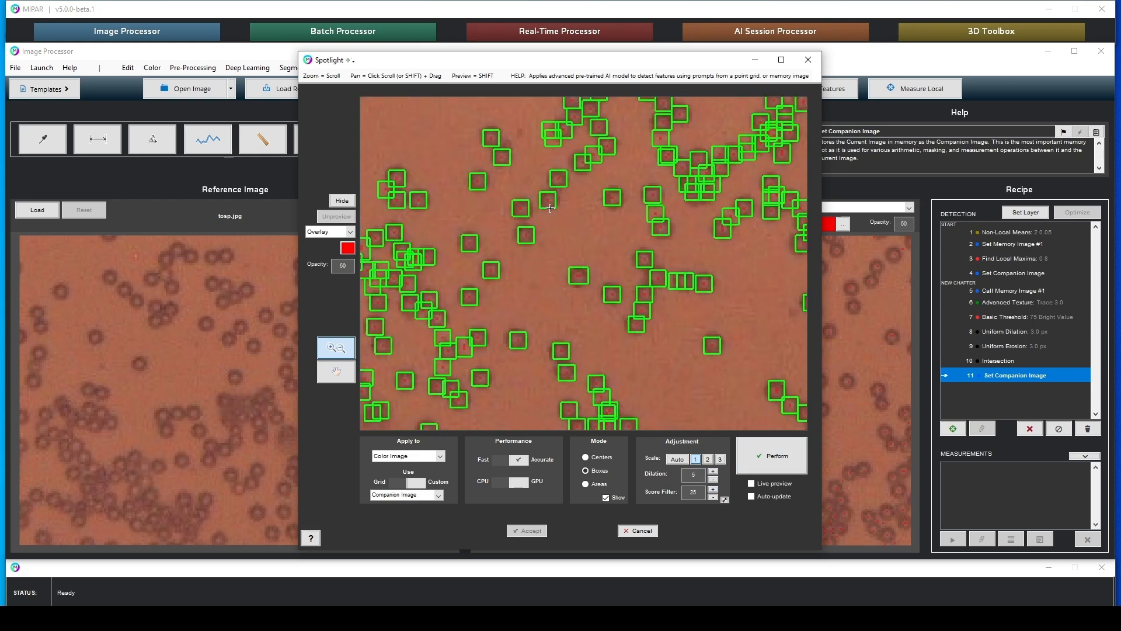
left_click_drag(455, 259, 562, 238)
left_click_drag(465, 228, 624, 246)
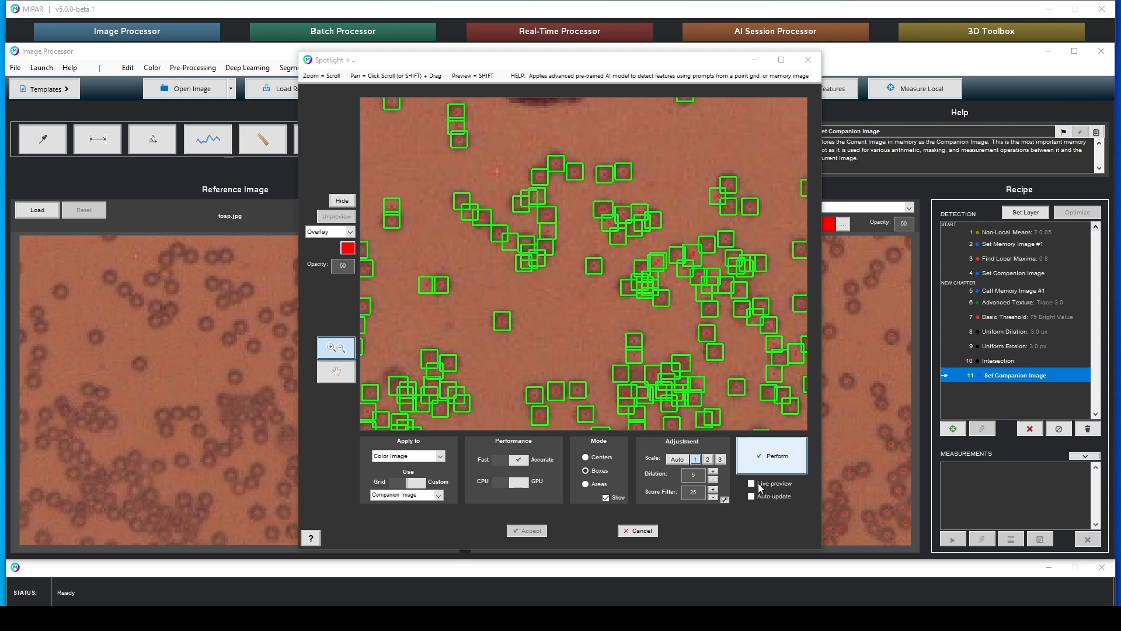
- Run the Spotlight detection on the color image, inspect the detected cells, and accept it with a score filter of 10
left_click(784, 457)
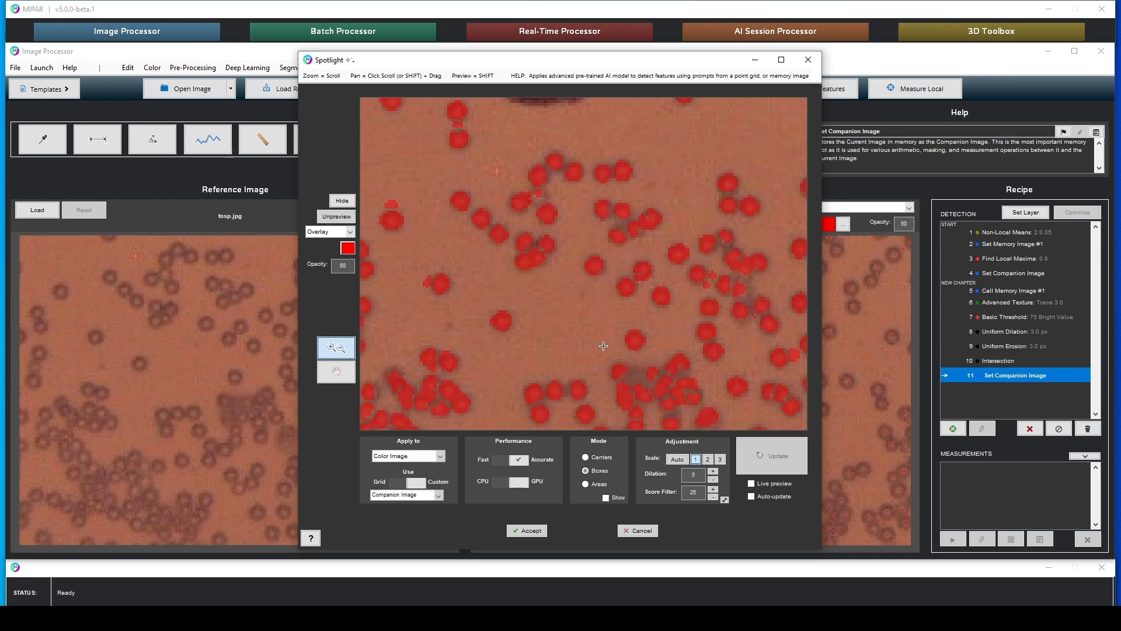
scroll(604, 346, "down", 6)
left_click_drag(601, 309, 652, 233)
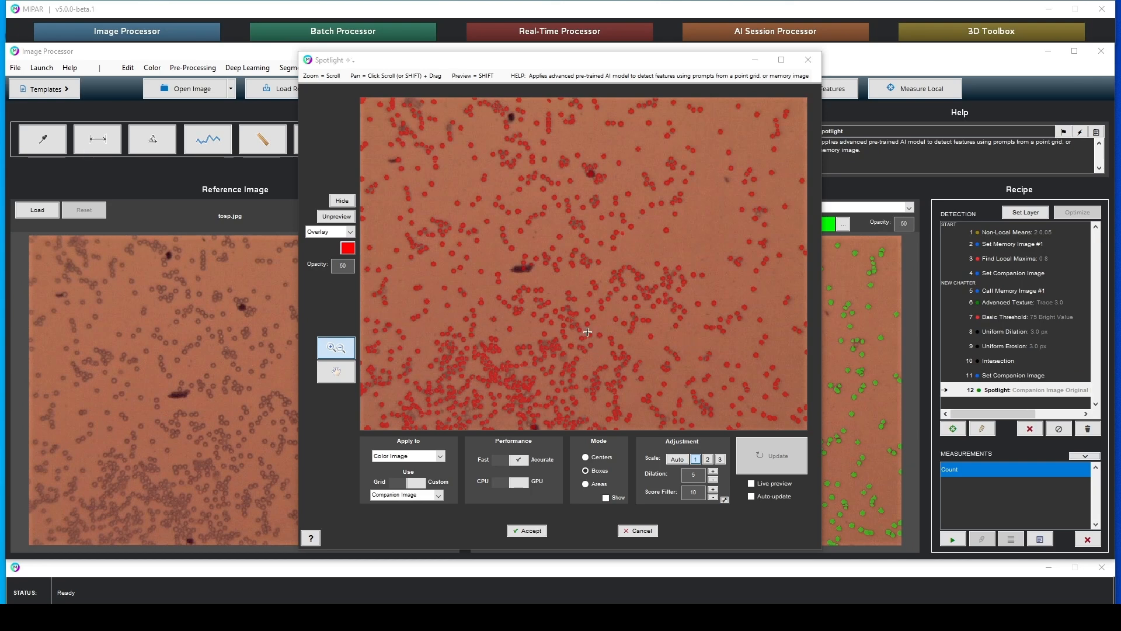
scroll(517, 387, "up", 3)
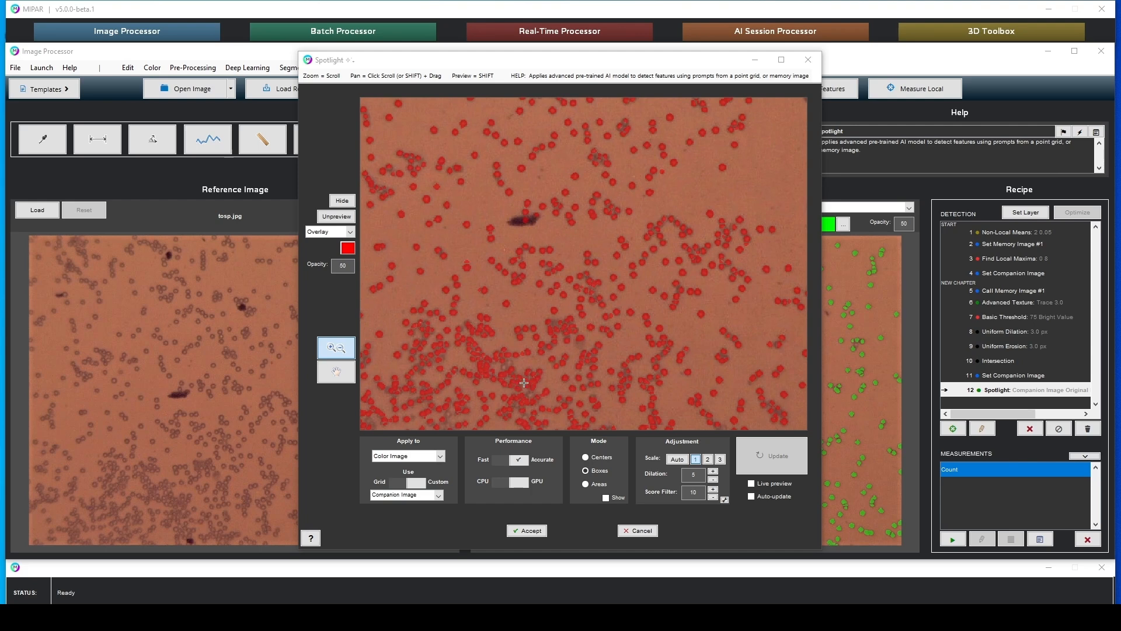
scroll(523, 390, "down", 3)
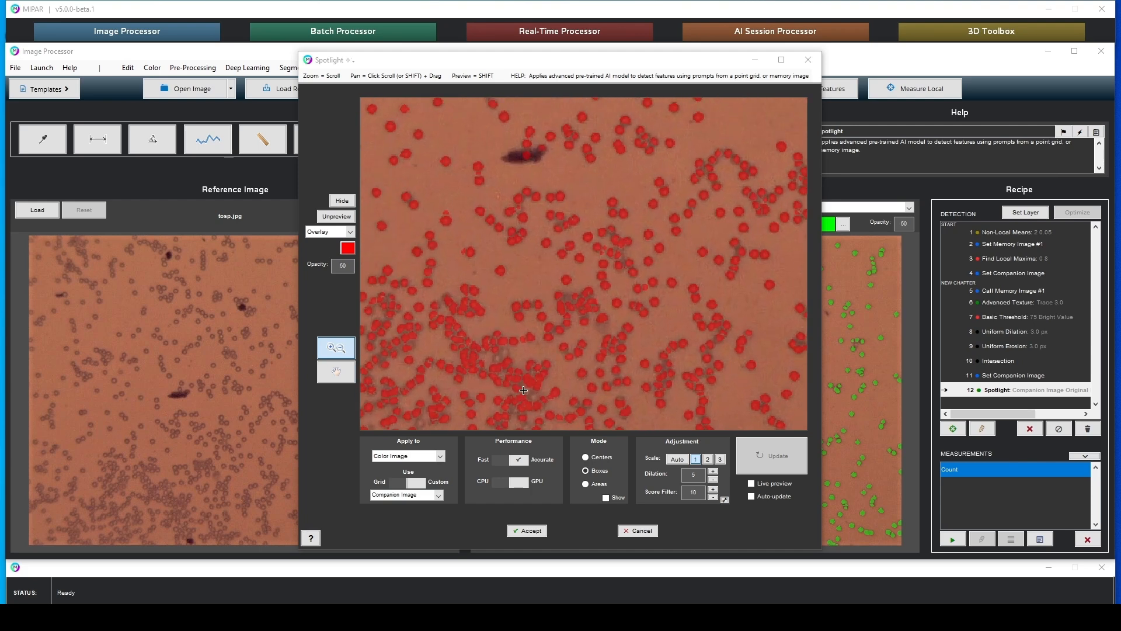
left_click(527, 530)
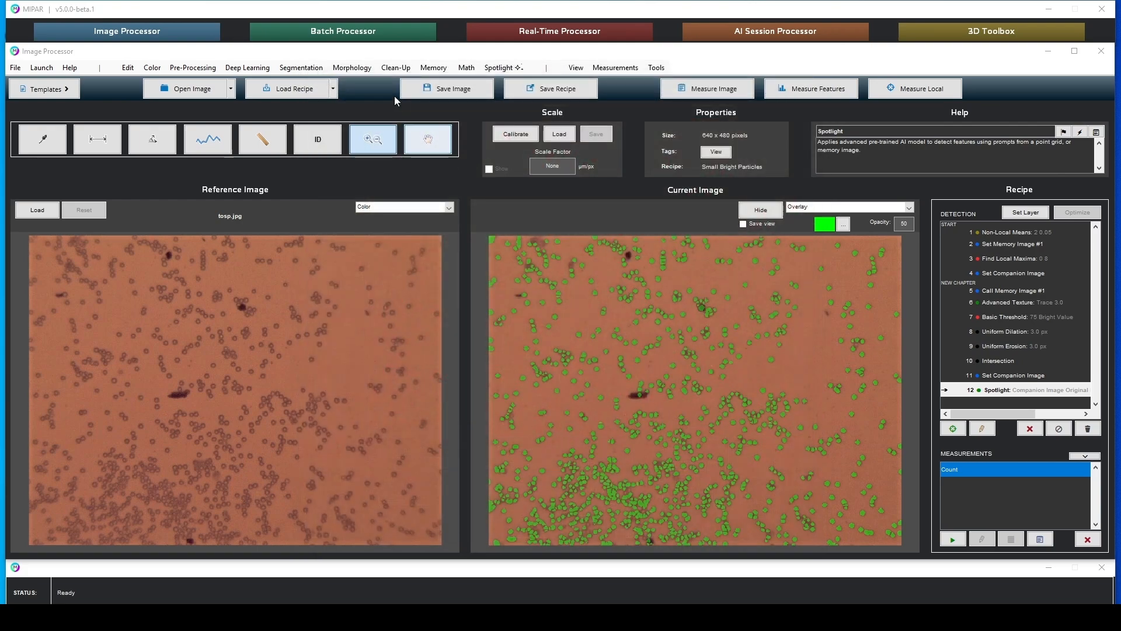
- Split touching cells with Separate Features at a separation of 0.1
left_click(403, 66)
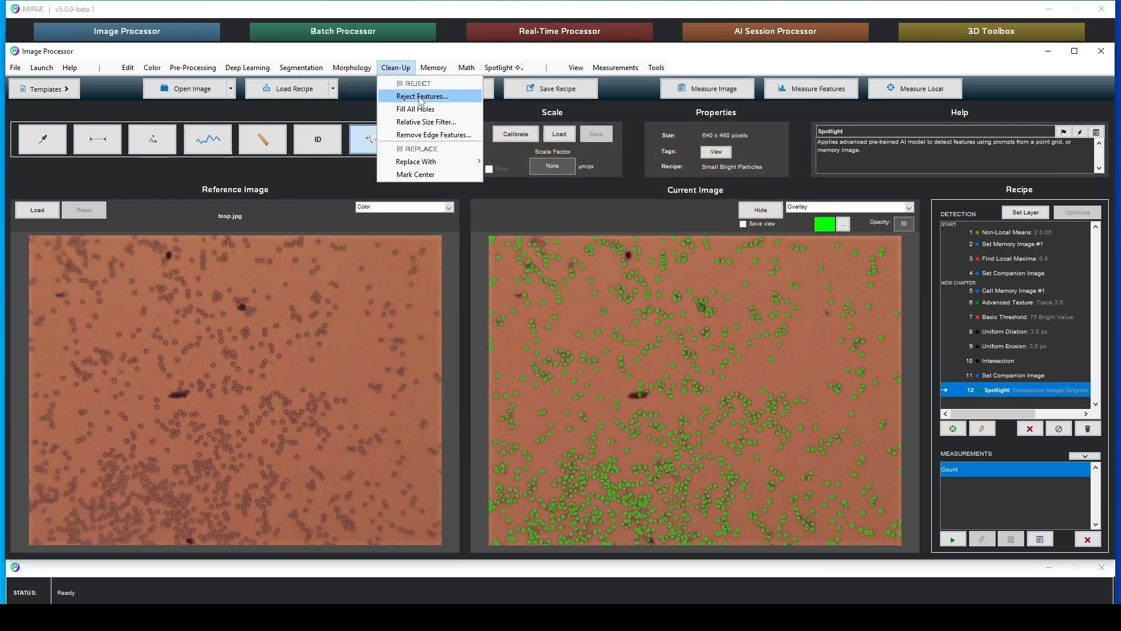
left_click(375, 123)
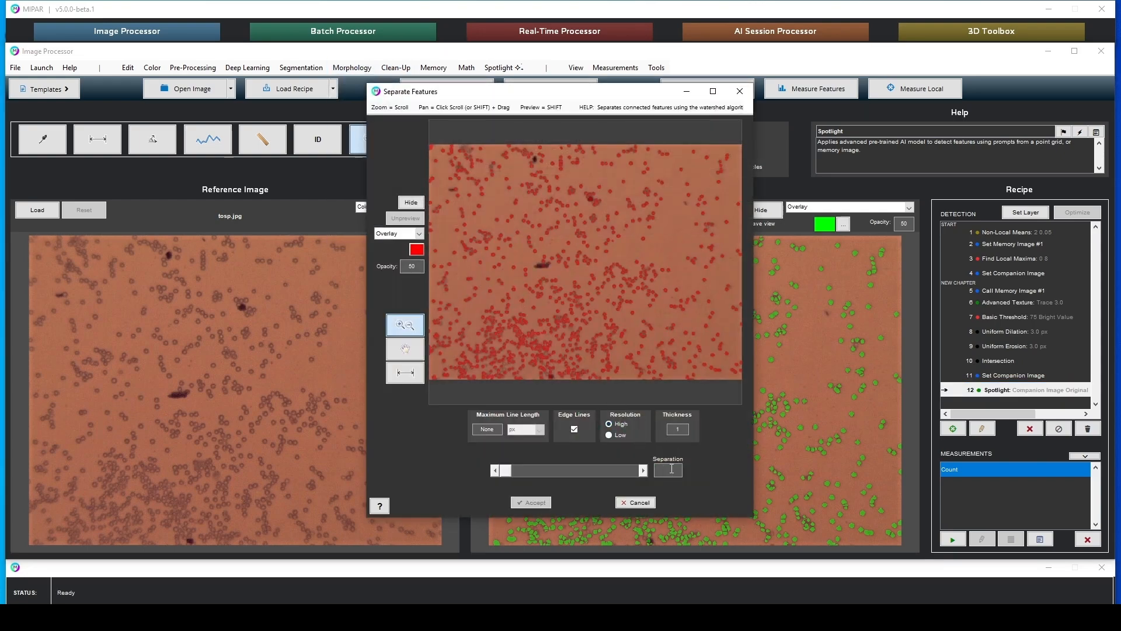
type("0.1")
key("Return")
scroll(567, 333, "up", 5)
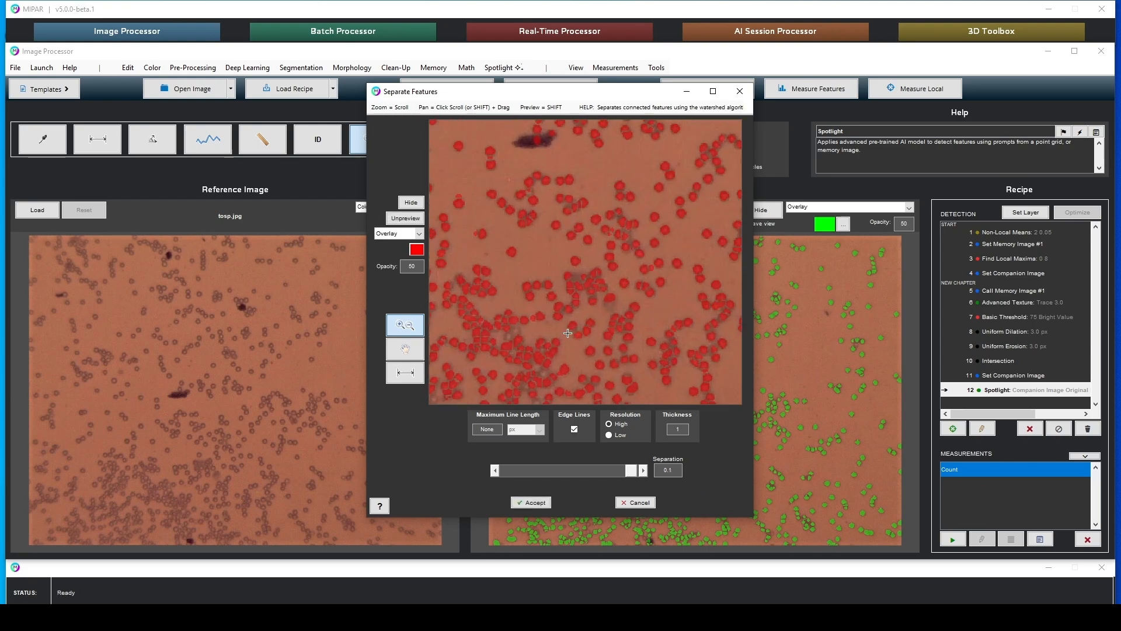
scroll(567, 332, "up", 2)
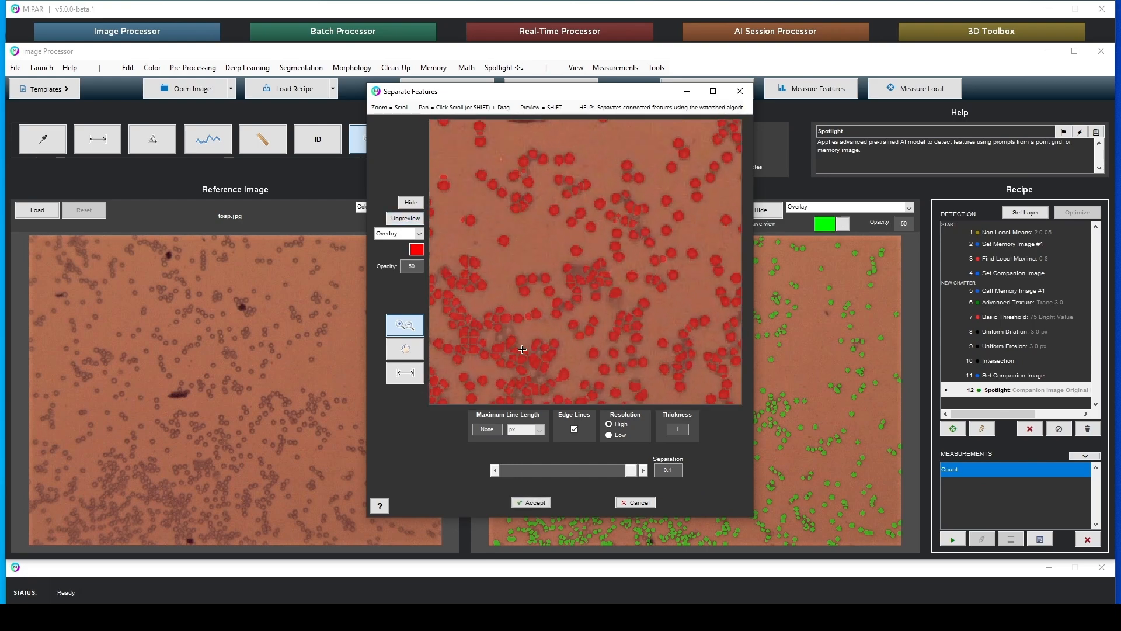
left_click(540, 503)
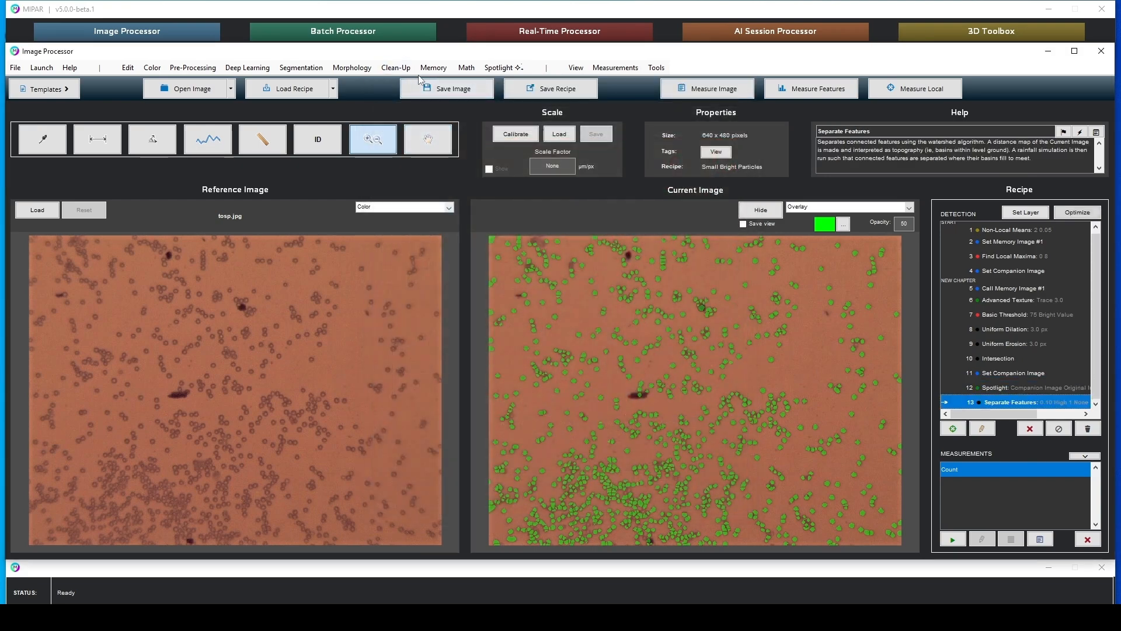
- Configure Reject Features to keep only objects with an eccentricity less than or equal to 0.88
left_click(364, 69)
mouse_move(400, 68)
left_click(411, 94)
left_click(496, 390)
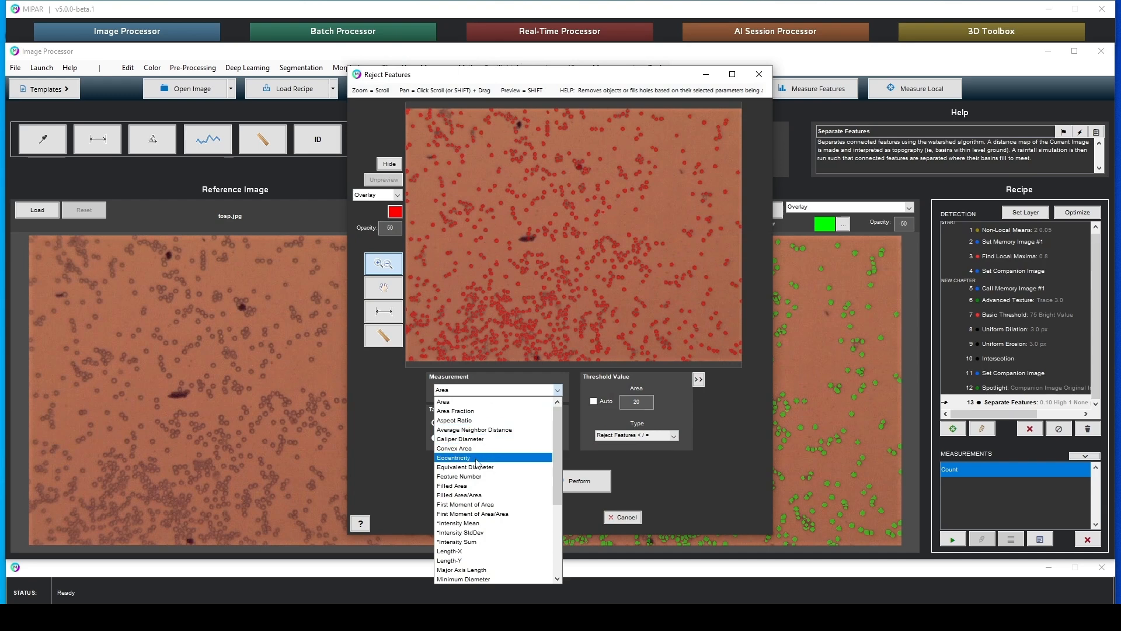
left_click(476, 463)
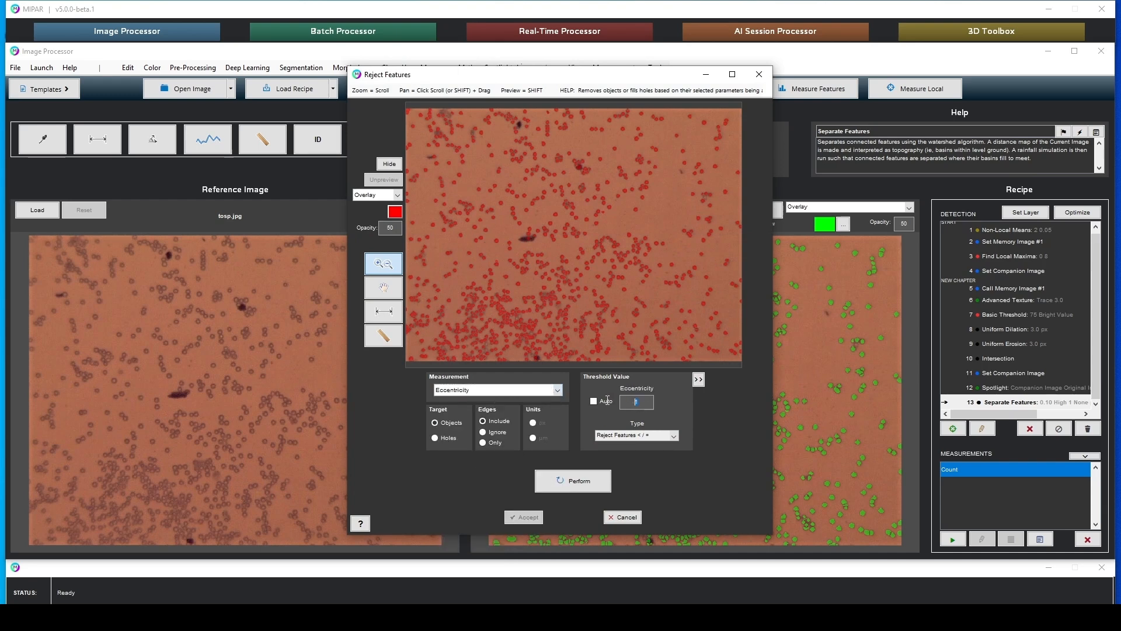
type("0.88")
left_click(636, 435)
left_click(636, 453)
- Perform the eccentricity filter on the separated cells, check the preview up close, and accept it
left_click(573, 481)
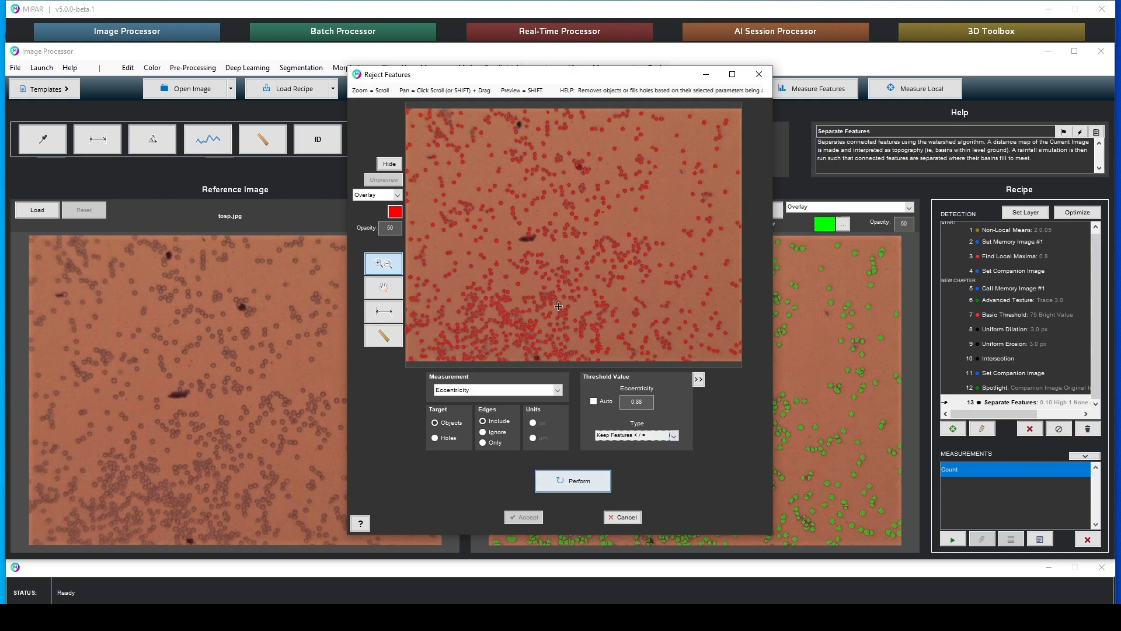
scroll(587, 304, "up", 5)
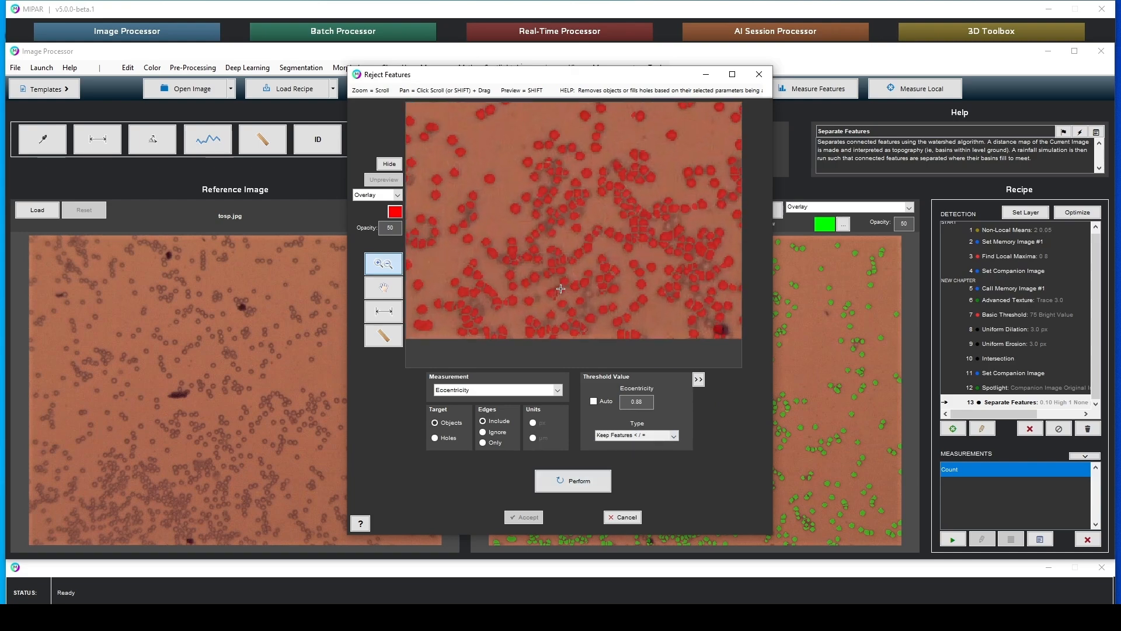
scroll(556, 291, "up", 2)
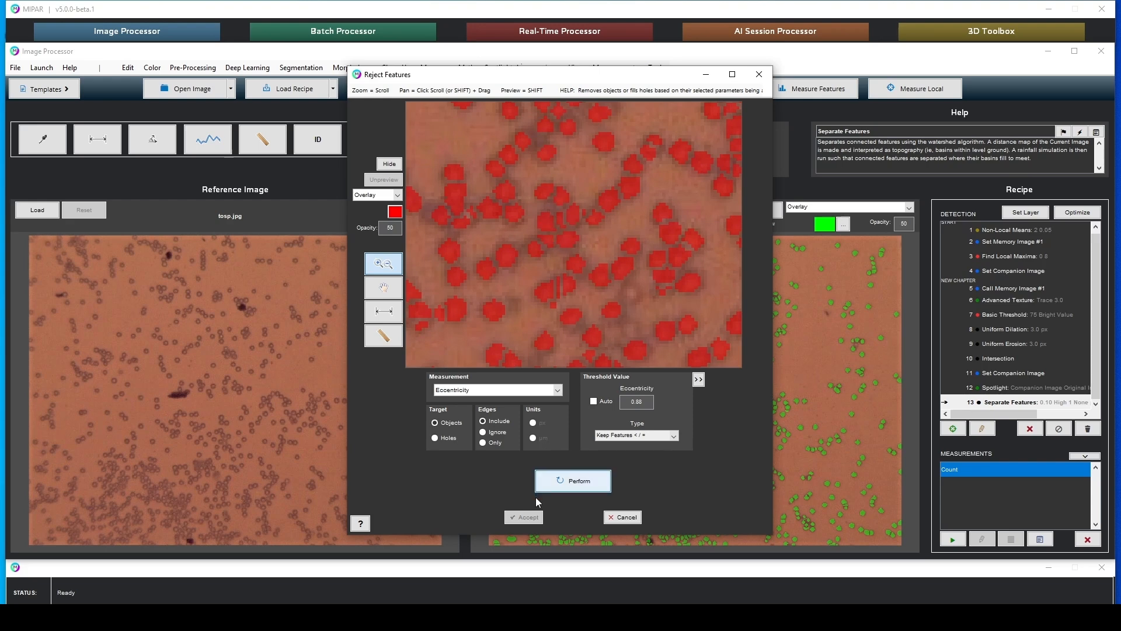
left_click(569, 480)
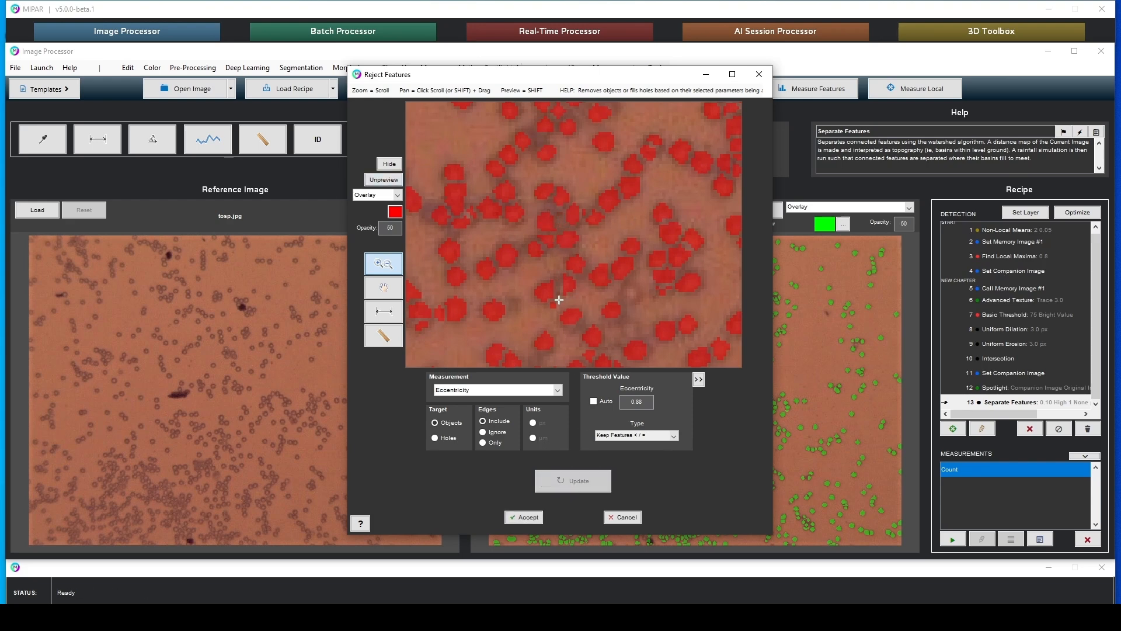
left_click(525, 517)
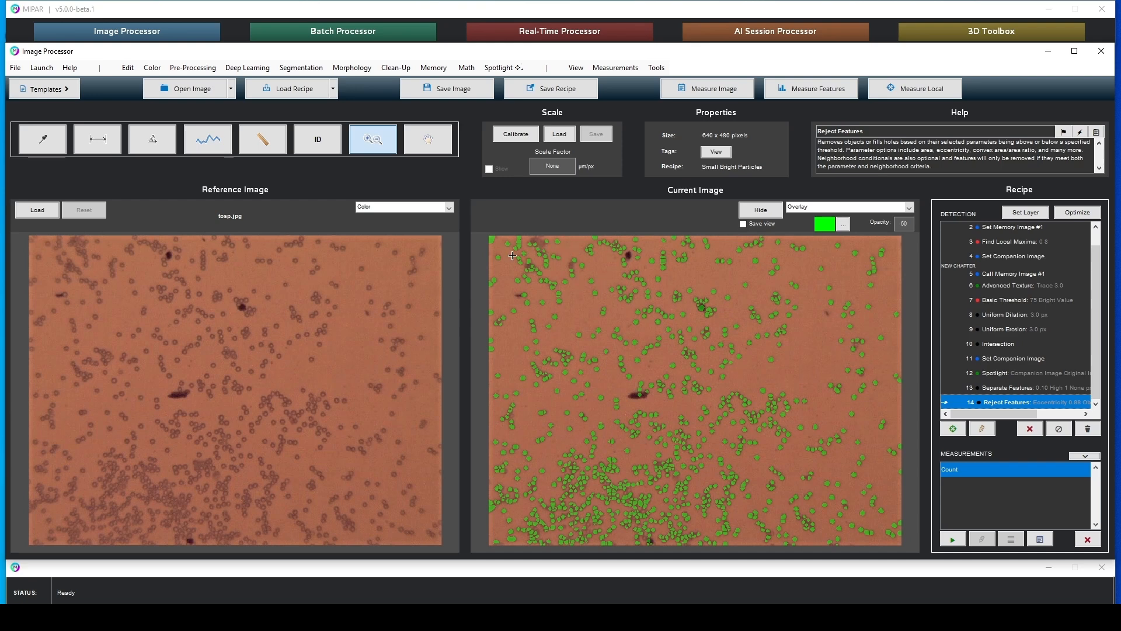
- Store the filtered cell selection as Memory Image #2 and inspect the detection around the dark debris
left_click(434, 68)
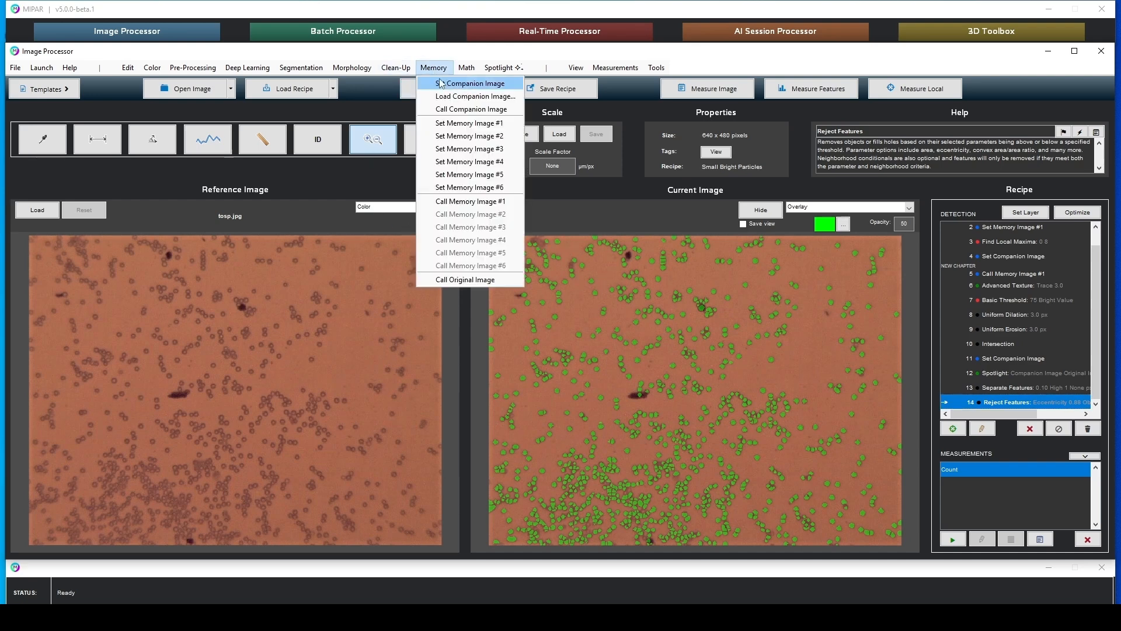
left_click(462, 135)
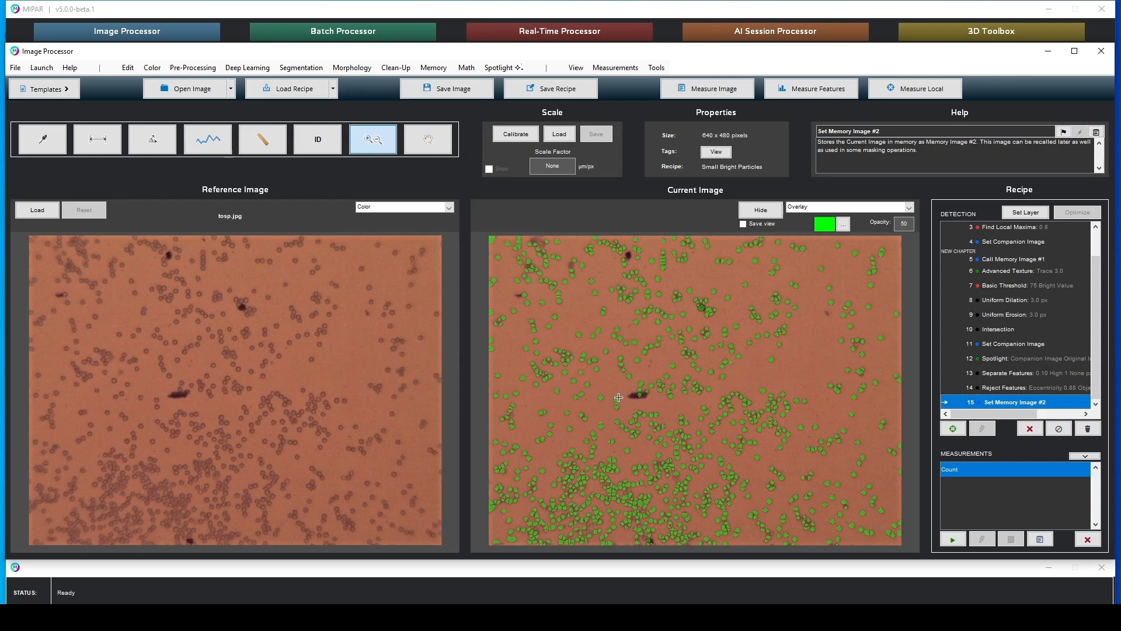
scroll(637, 397, "up", 5)
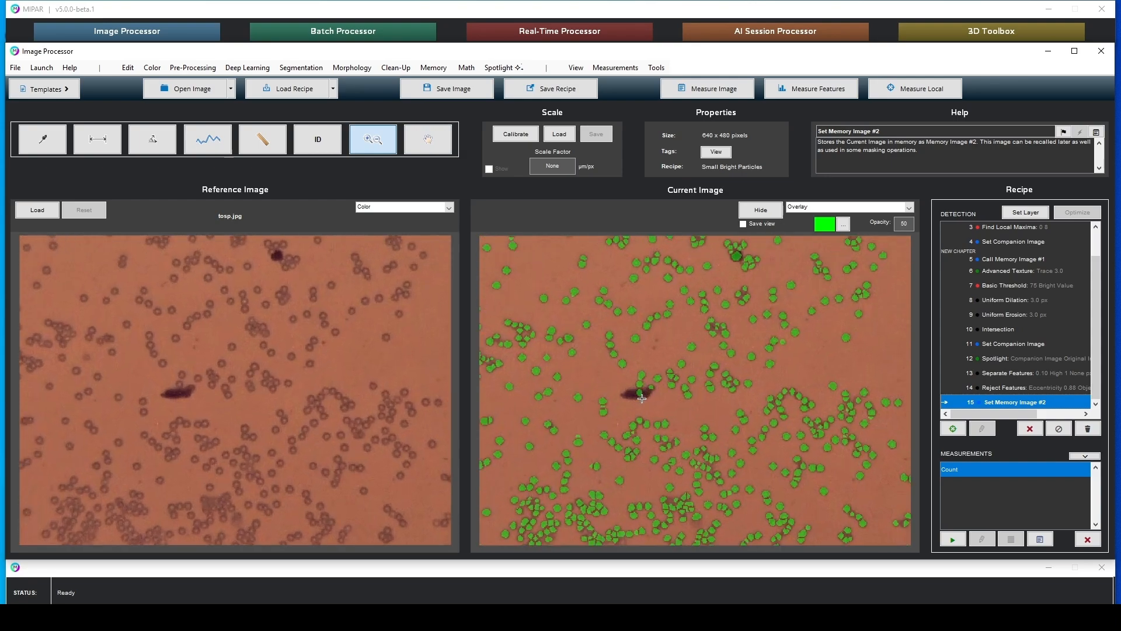
scroll(602, 395, "up", 2)
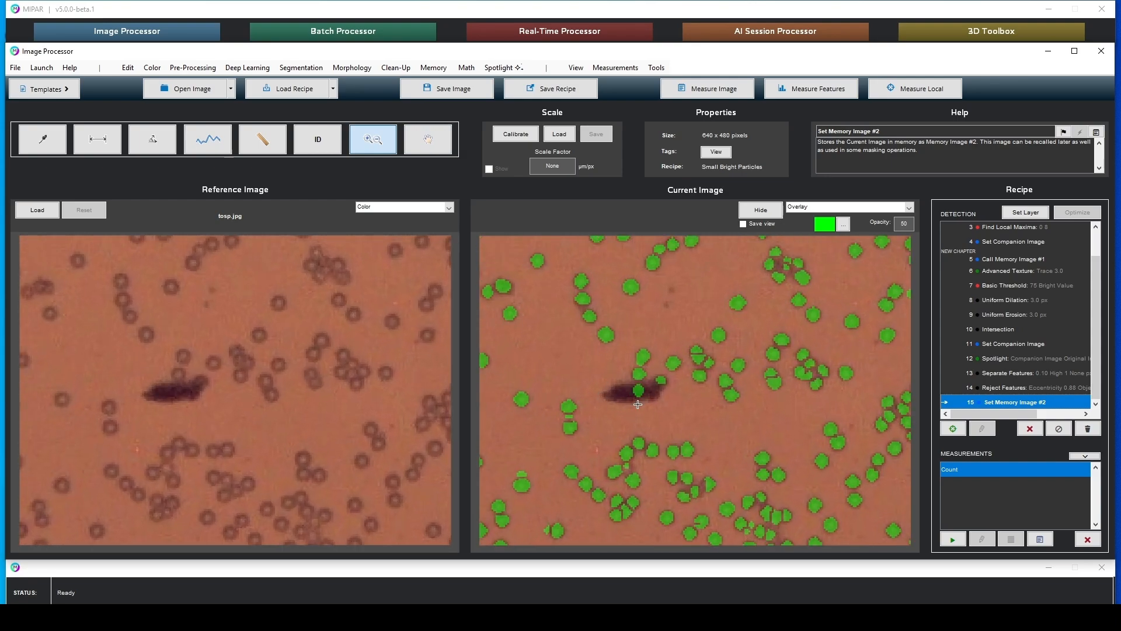
scroll(641, 401, "down", 6)
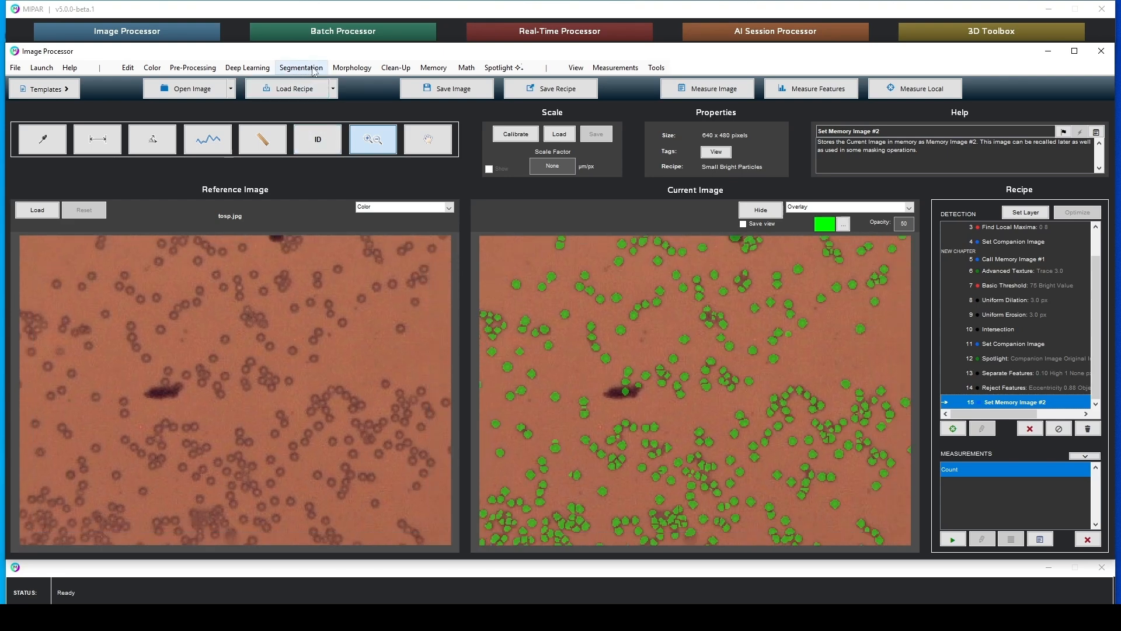
- Call Memory Image #1 to start a new recipe chapter from the denoised grayscale image
left_click(433, 67)
left_click(473, 205)
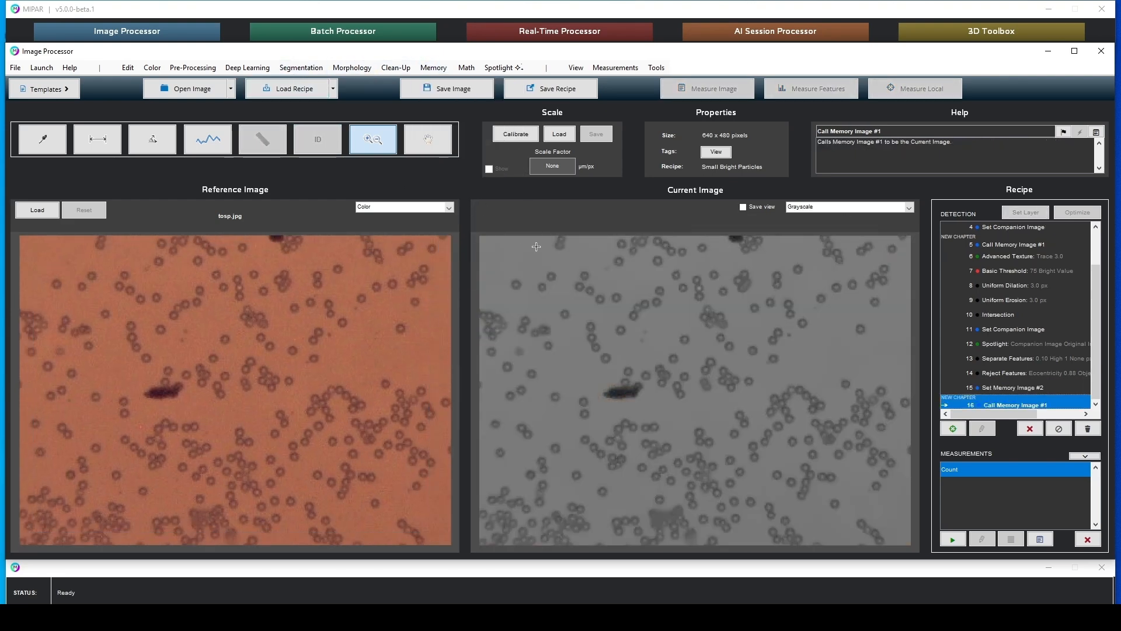
scroll(673, 372, "down", 3)
scroll(1039, 296, "up", 1)
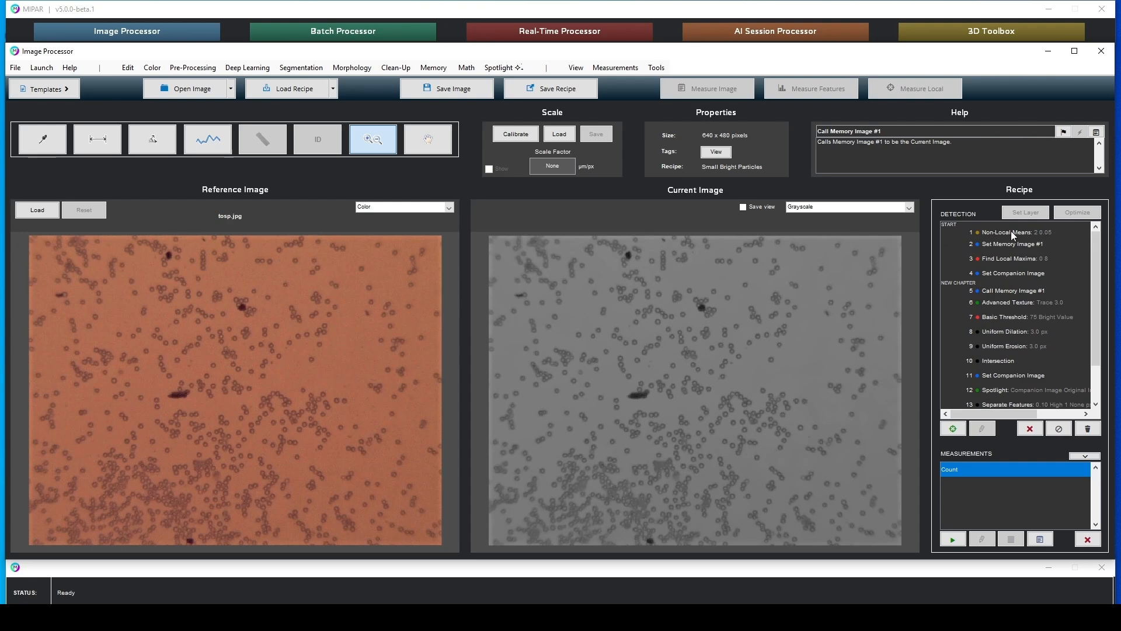
- Apply a Basic Threshold to the grayscale image, selecting dark pixels with a manual value of 64 to isolate the dark debris
scroll(988, 318, "down", 1)
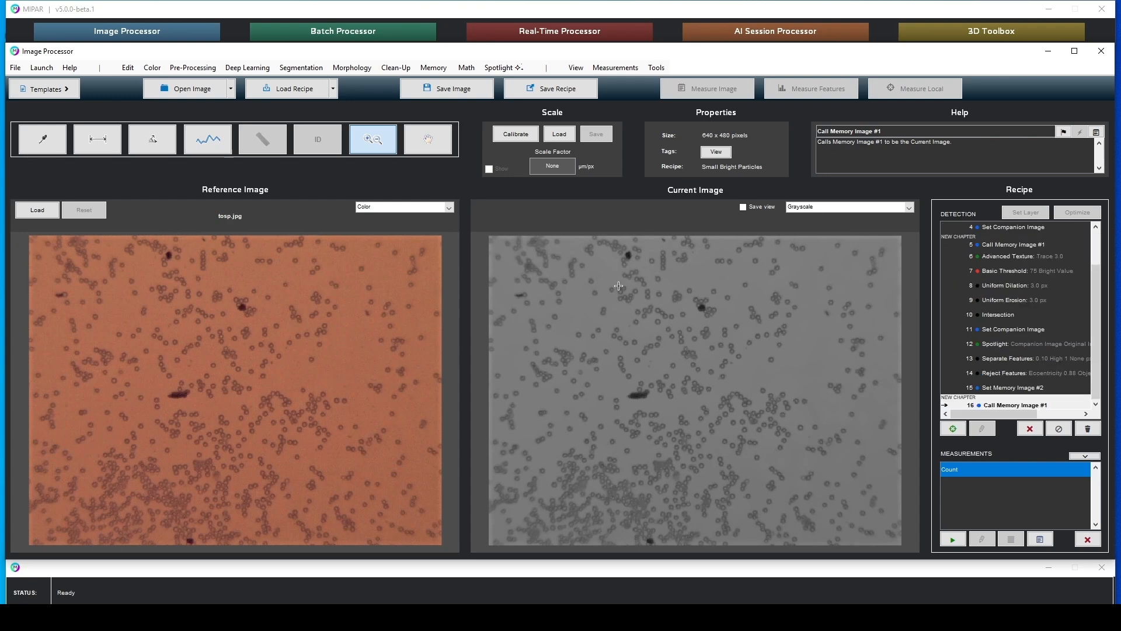
left_click(301, 67)
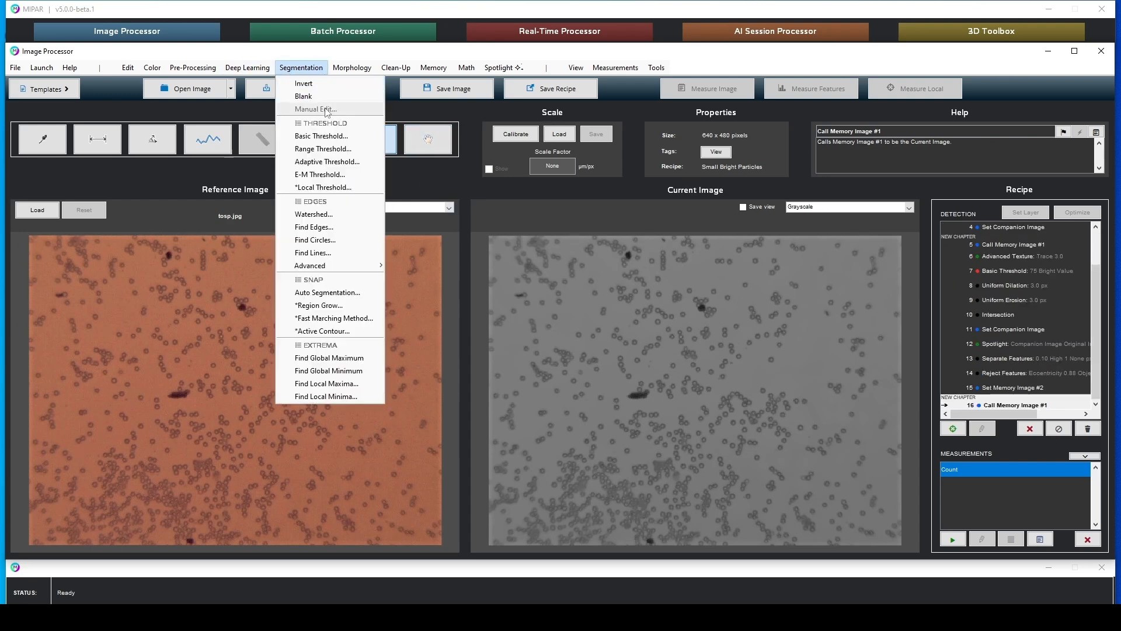
left_click(321, 135)
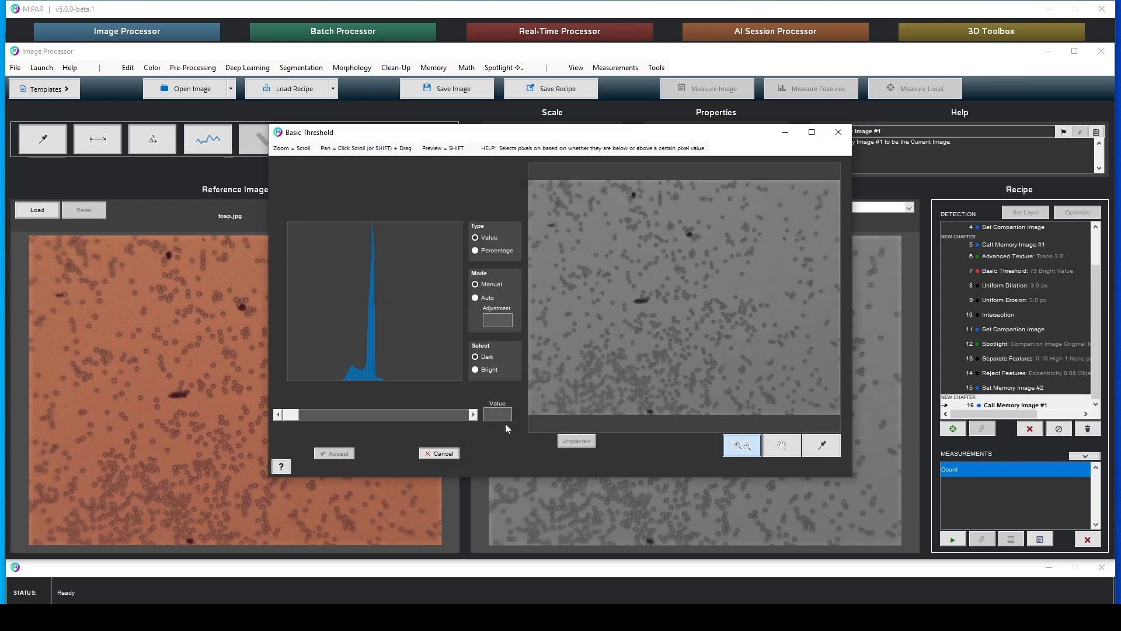
key("Return")
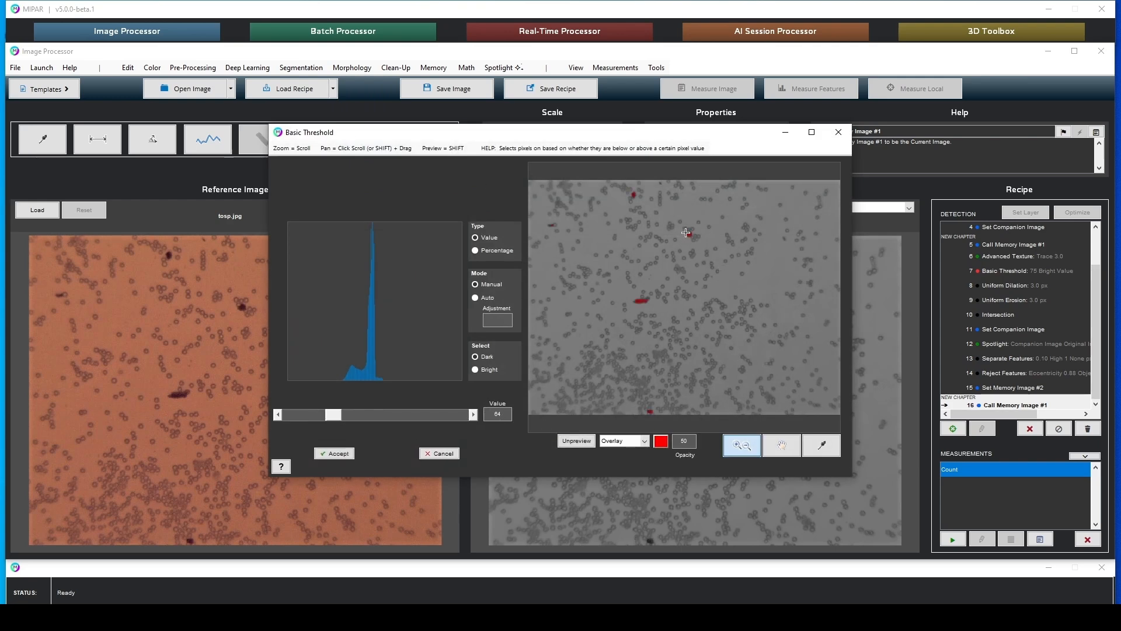
left_click(341, 456)
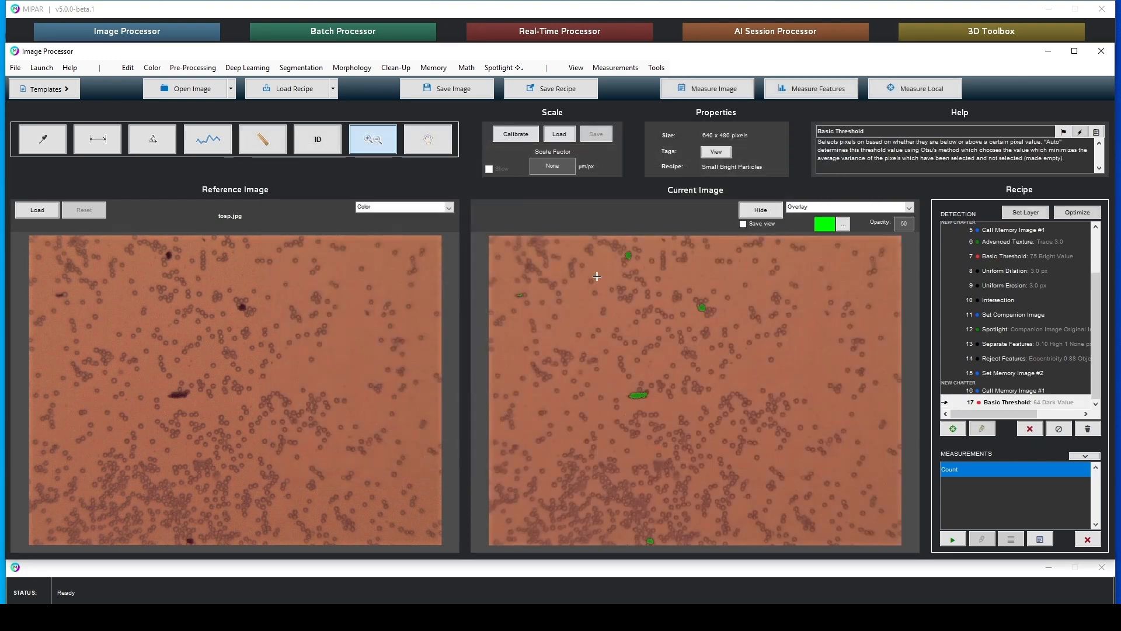
- Set the debris selection as the Companion Image and call Memory Image #2 to bring back the filtered cells
left_click(435, 68)
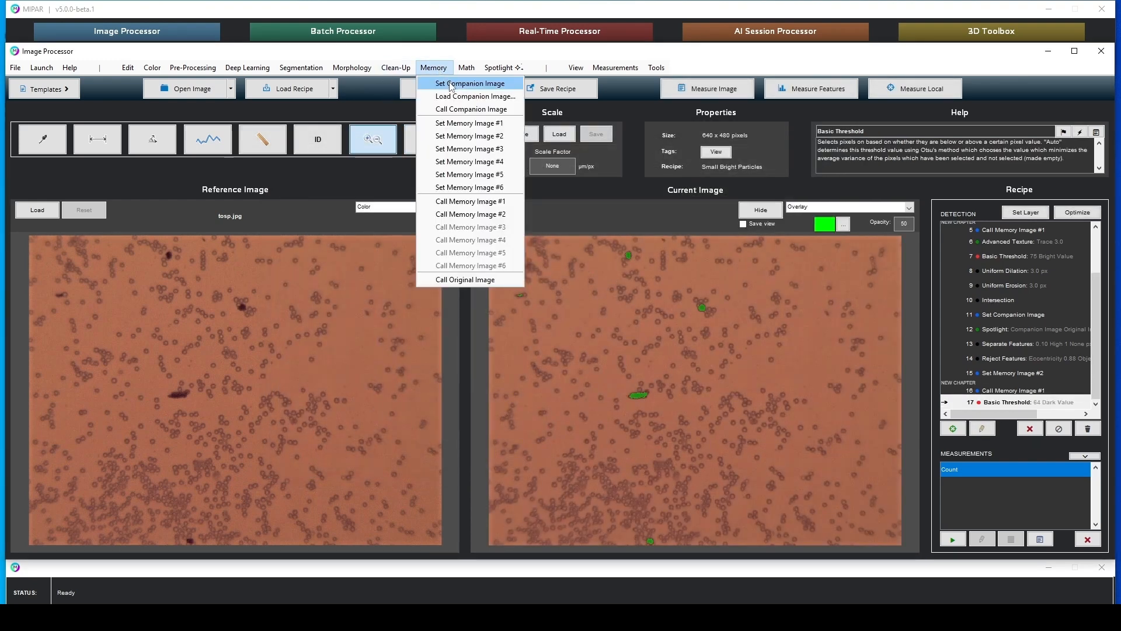
left_click(451, 84)
left_click(434, 68)
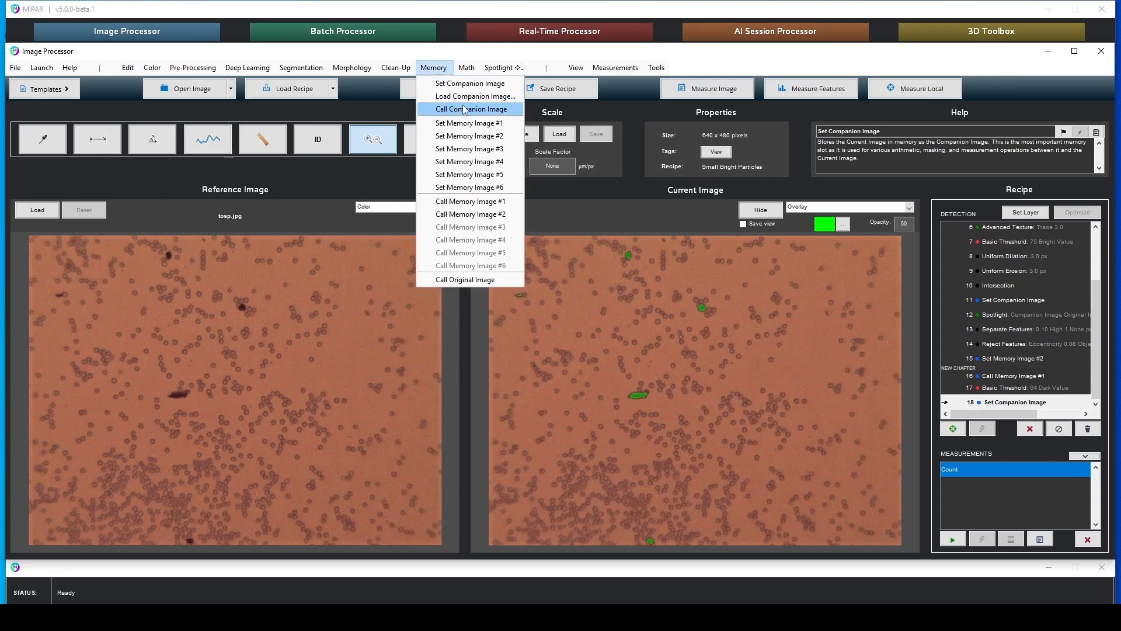
left_click(466, 215)
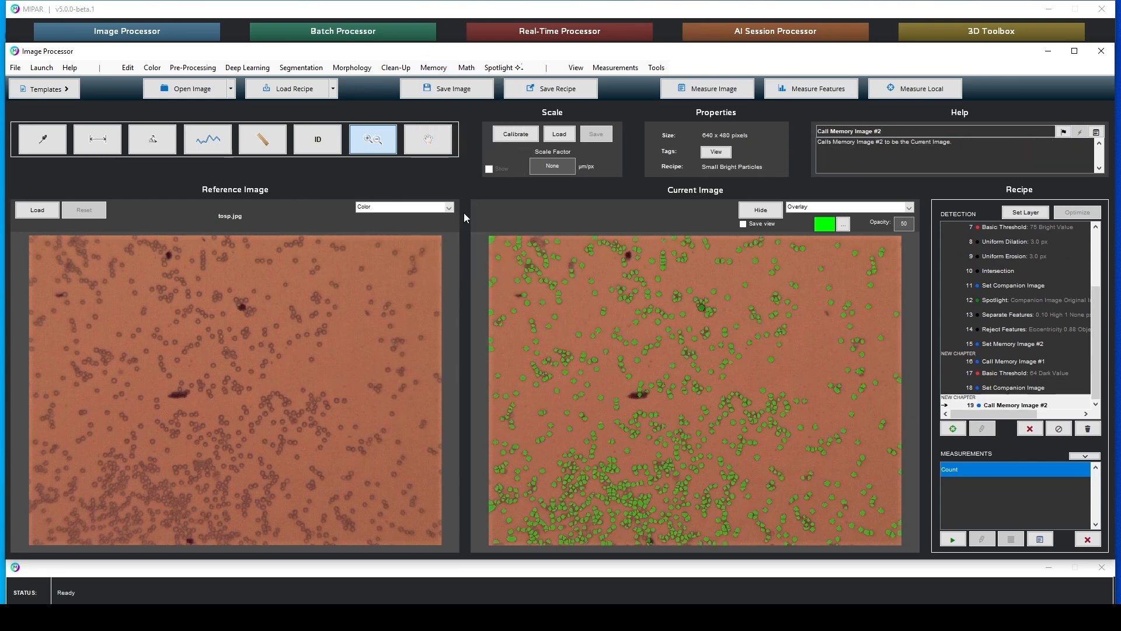
- Apply Keep Exclusive to drop cell detections touching the debris, and inspect the remaining cells up close
left_click(461, 68)
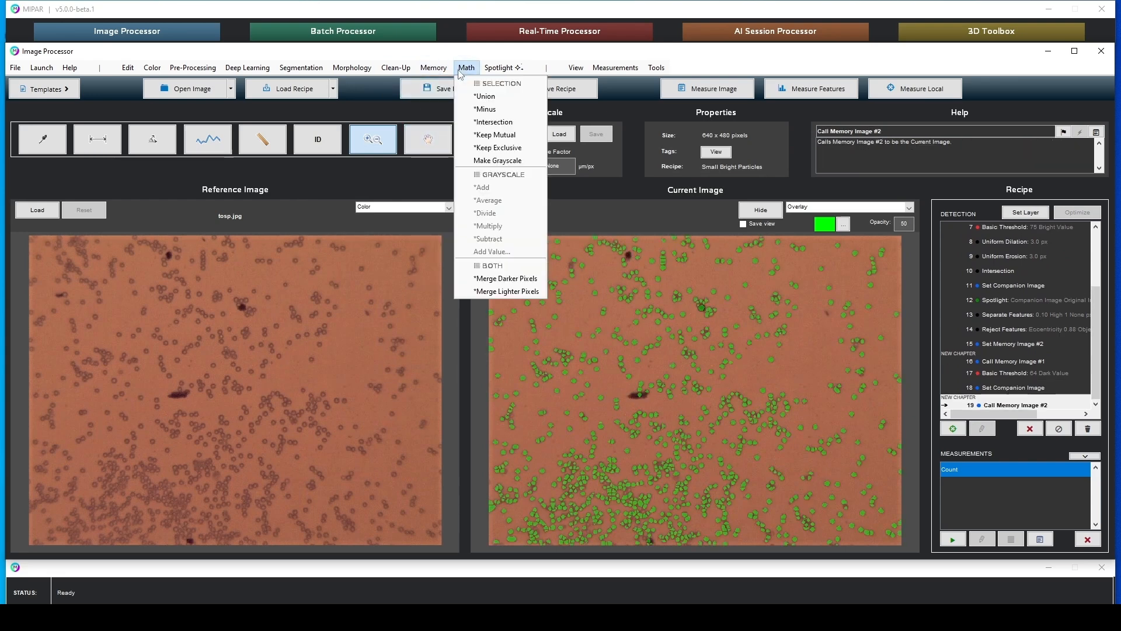
left_click(503, 148)
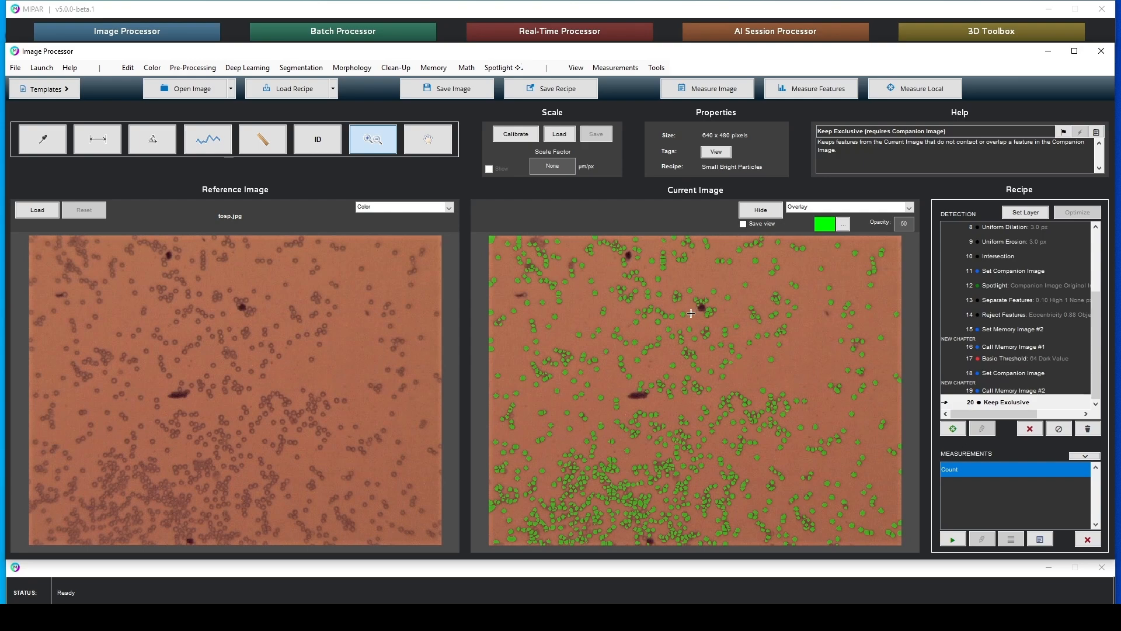
scroll(678, 519, "up", 3)
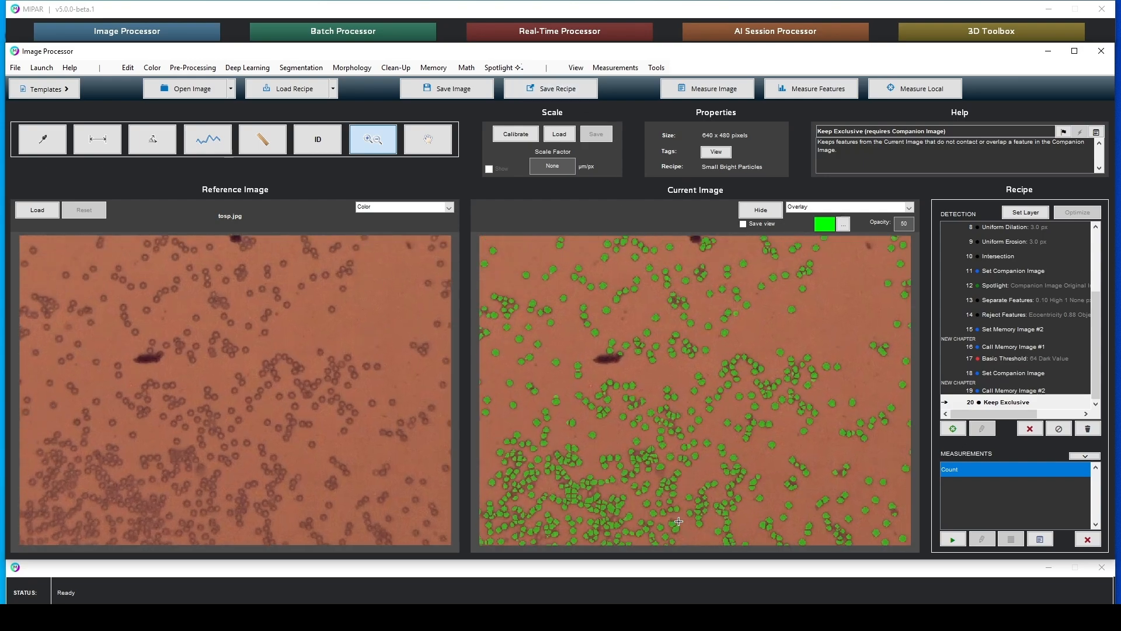
scroll(678, 520, "up", 4)
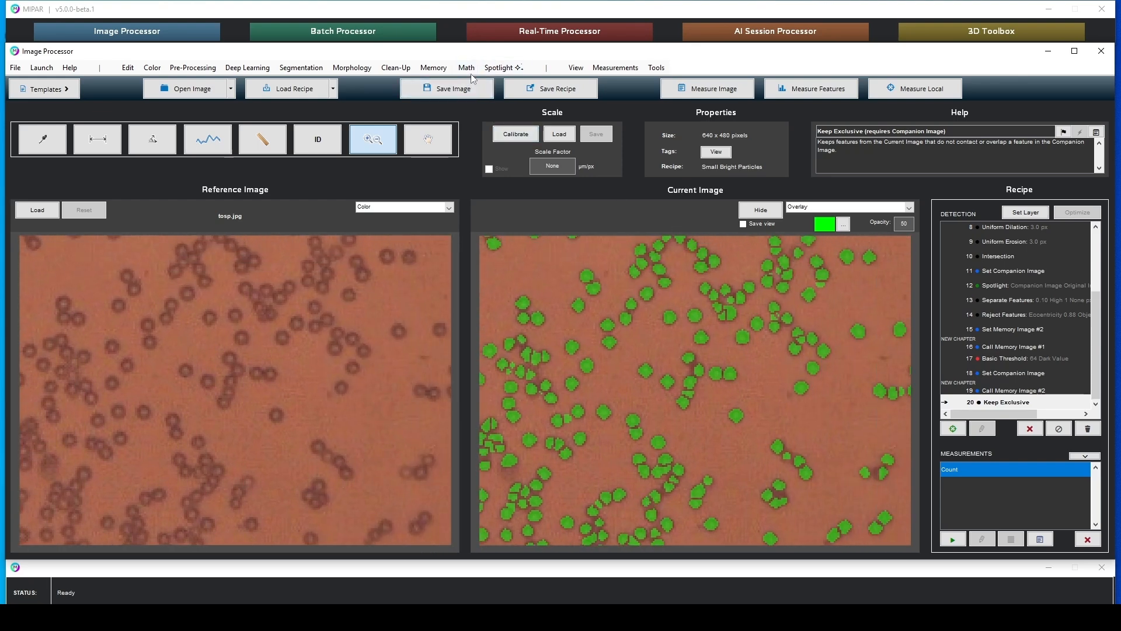
- Start a whole-image measurement of the cleaned cell selection
left_click(707, 89)
left_click(705, 124)
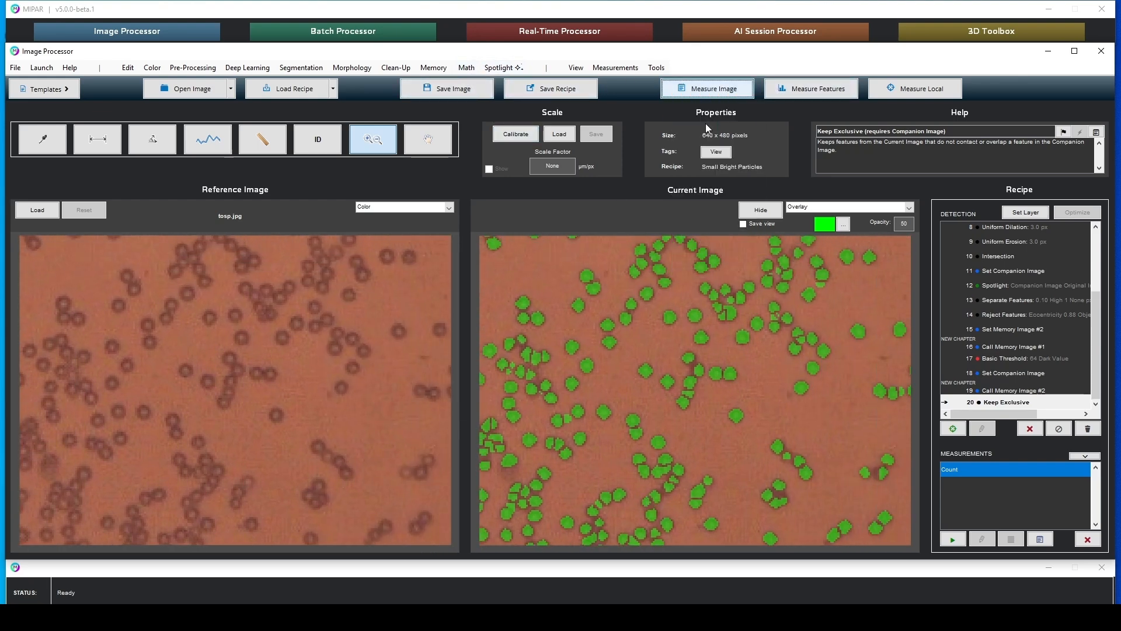